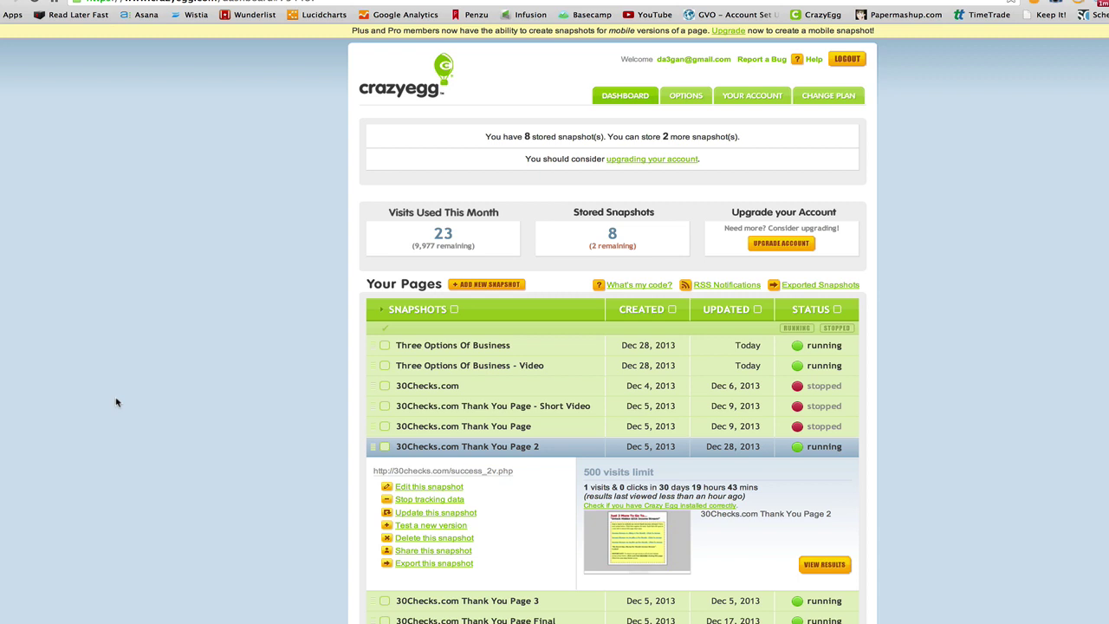
# Step: Open the heatmap results of the Three Options Of Business snapshot and dismiss the heatmap tip
pyautogui.click(424, 366)
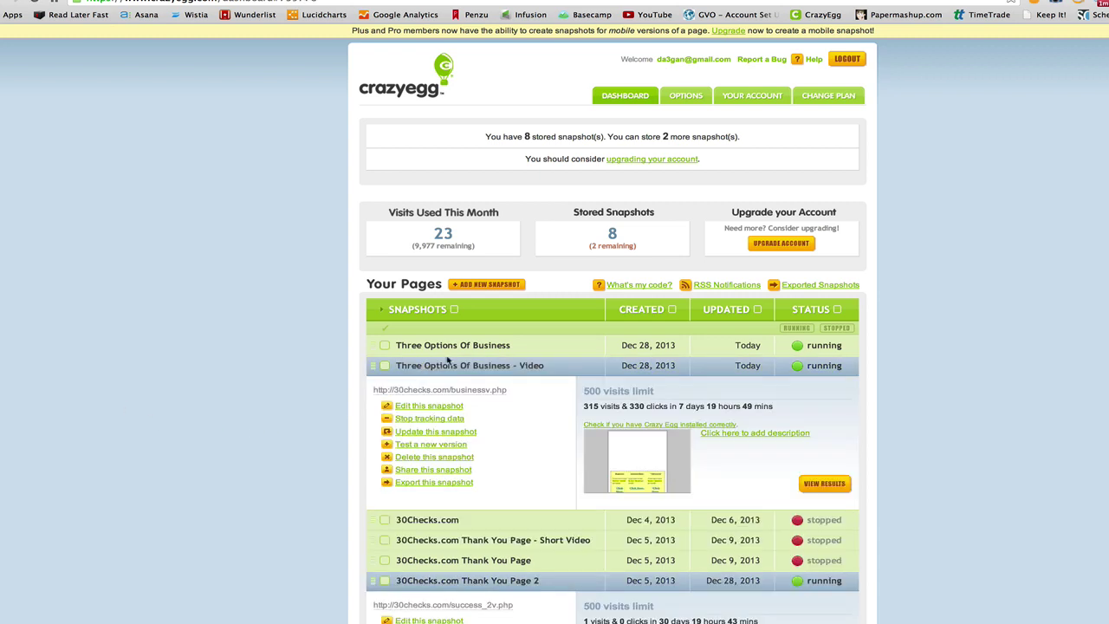
pyautogui.click(445, 345)
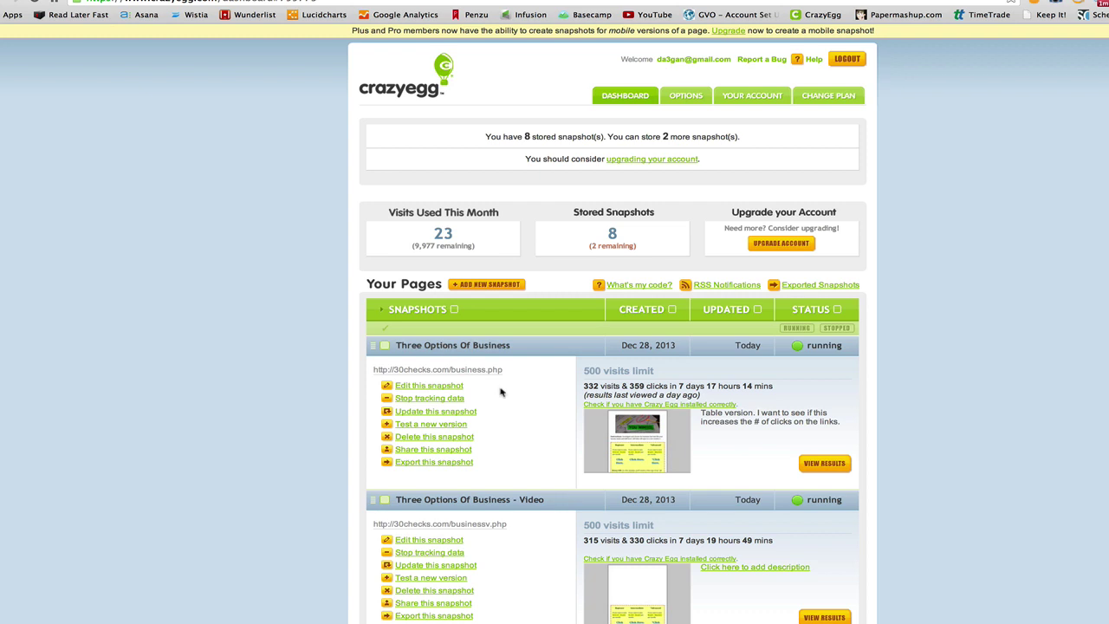
pyautogui.click(823, 463)
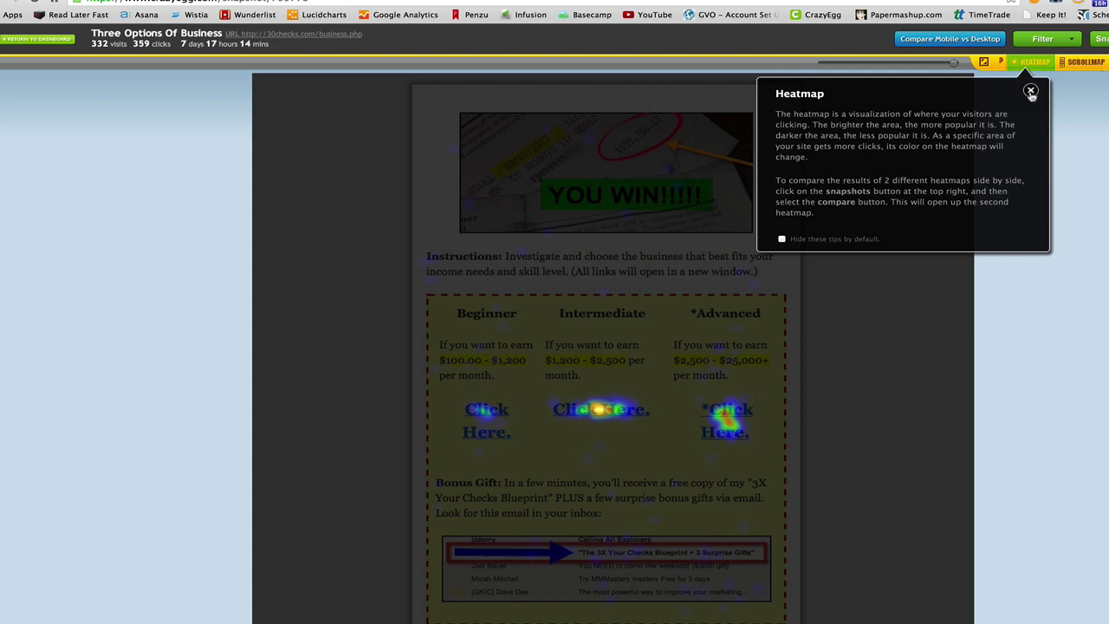
pyautogui.click(1031, 92)
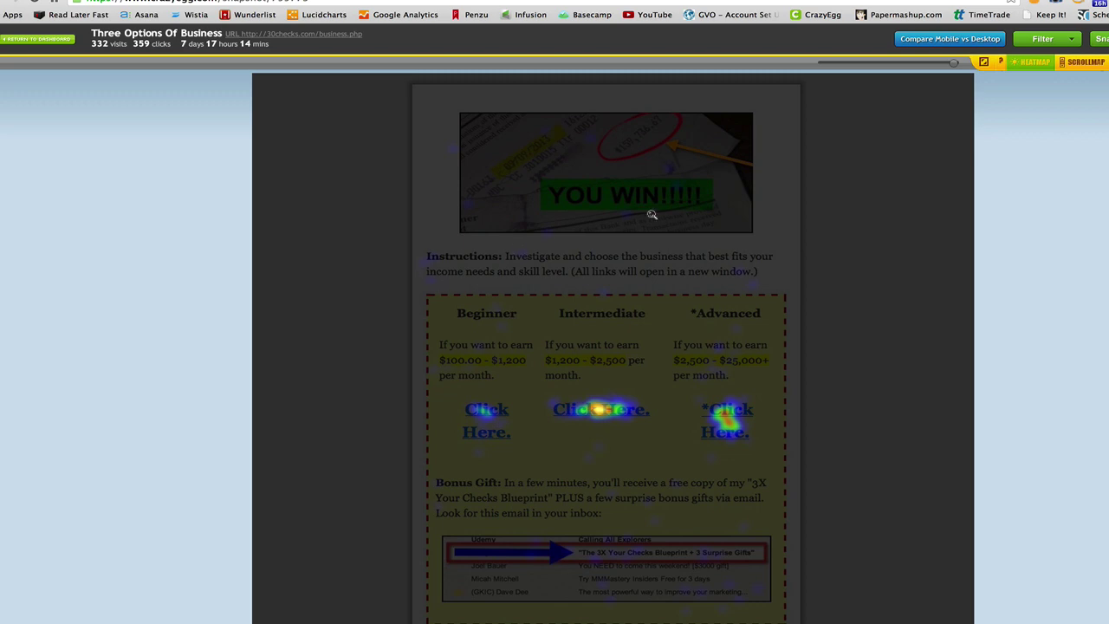
# Step: In the overlay view, check the click details of the header image, the Instructions label and the Beginner and Advanced price ranges, and collapse them
pyautogui.click(1077, 69)
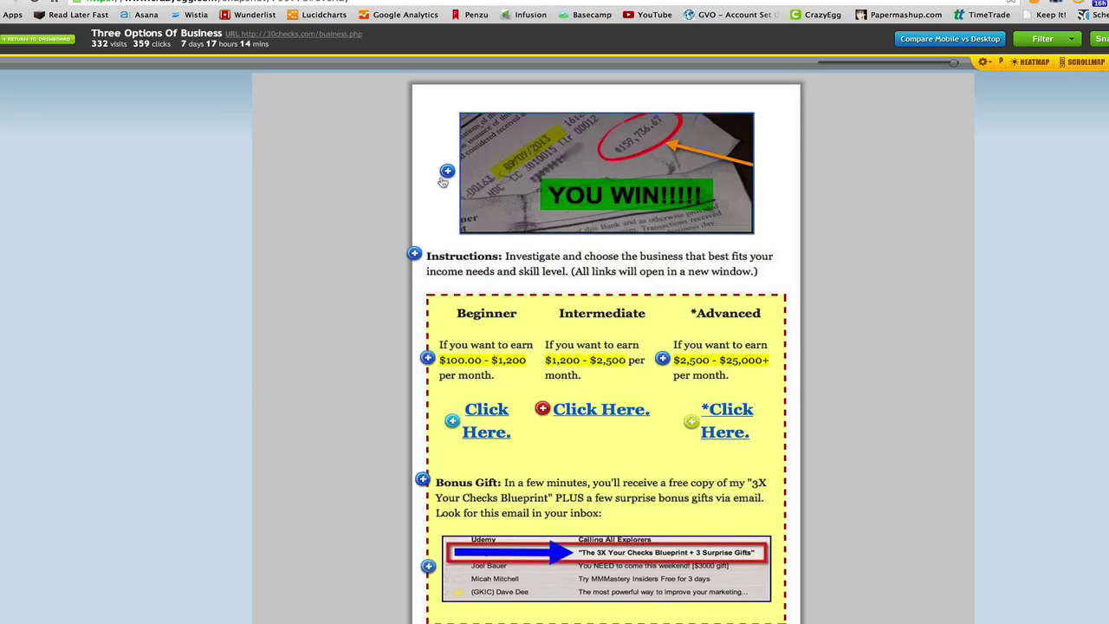
pyautogui.moveTo(443, 178)
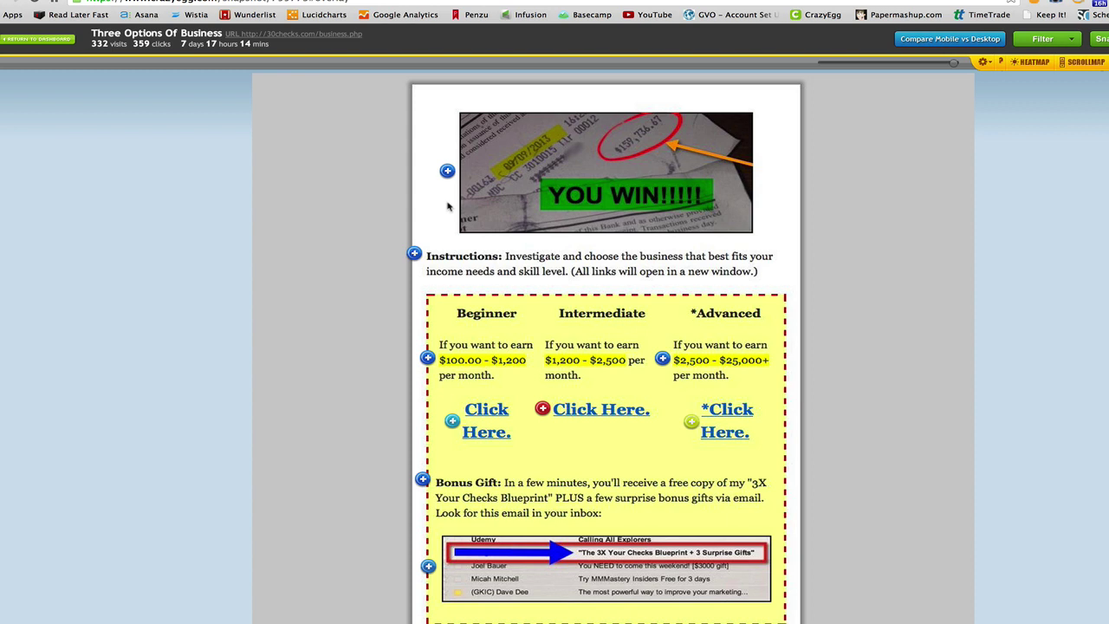
pyautogui.click(448, 171)
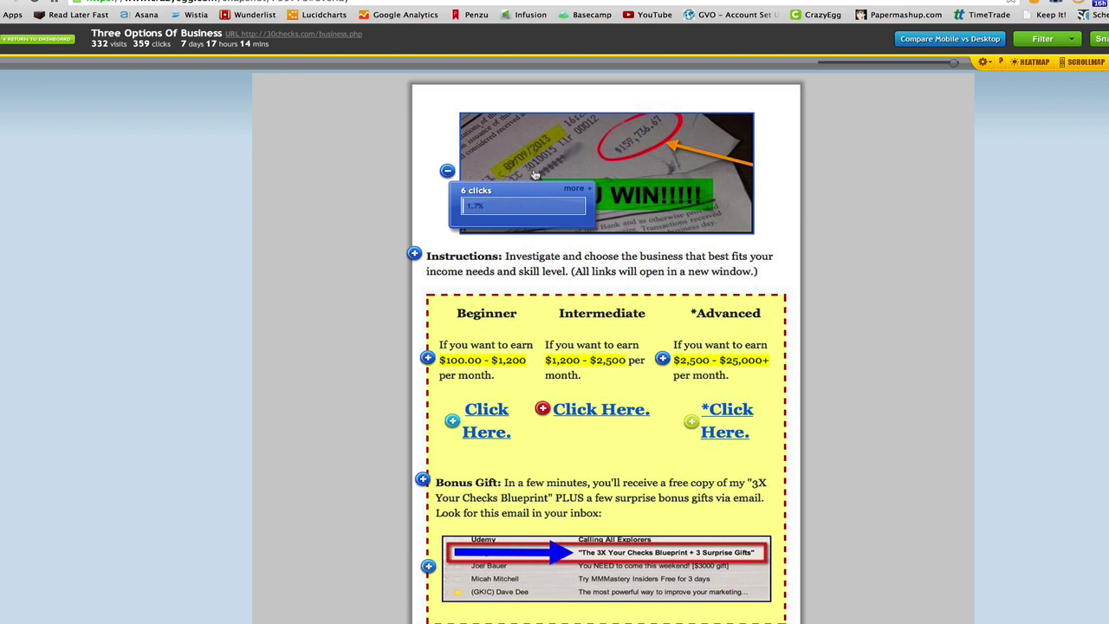
pyautogui.click(414, 254)
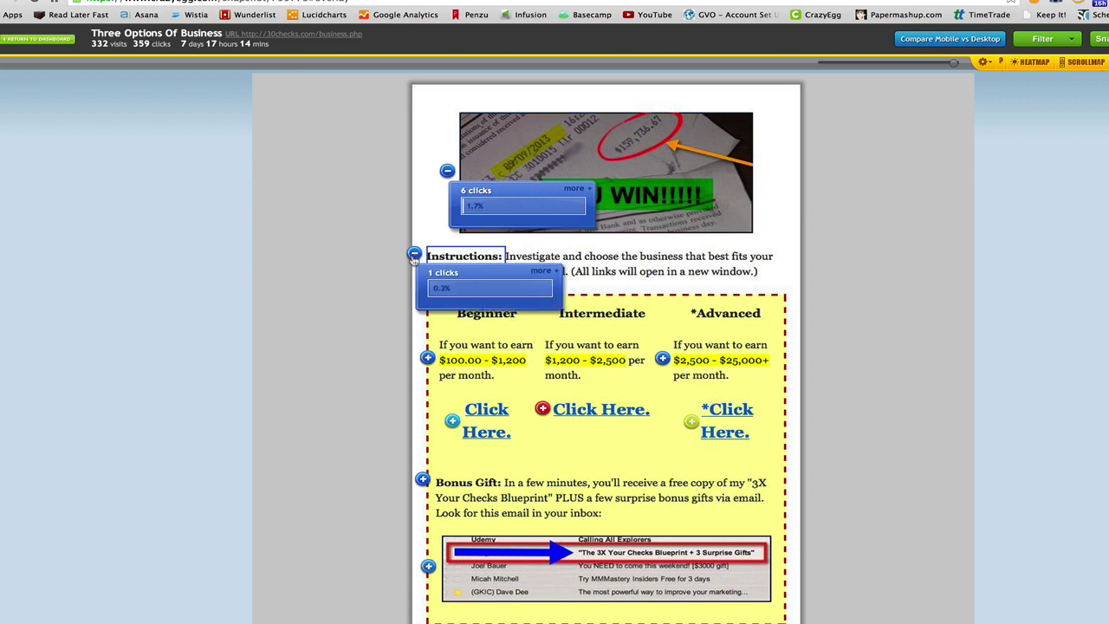
pyautogui.click(427, 359)
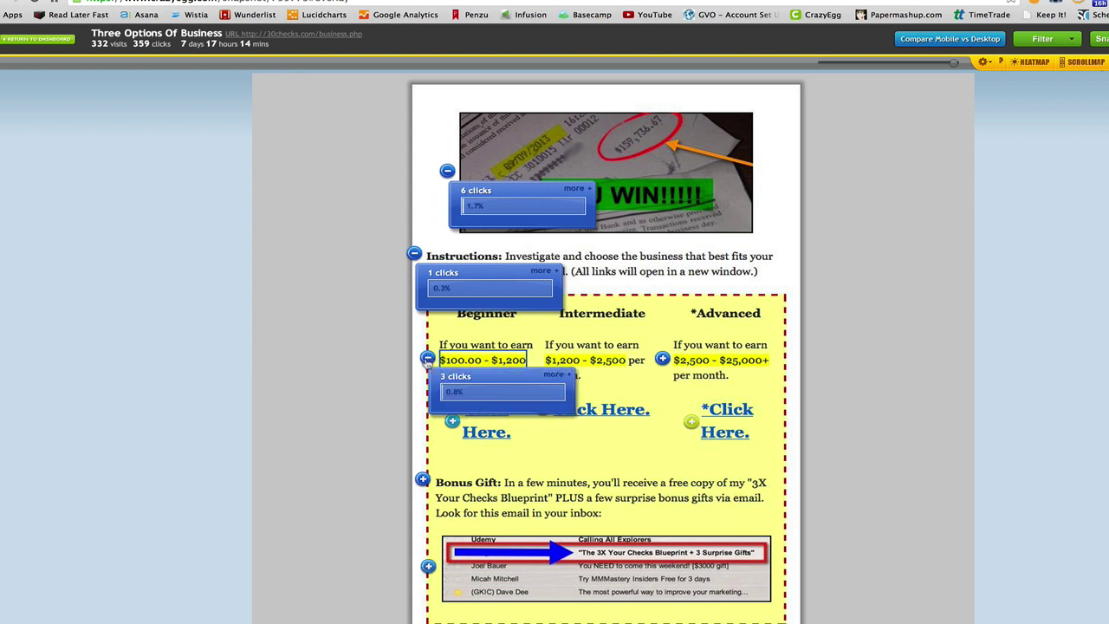
pyautogui.click(662, 358)
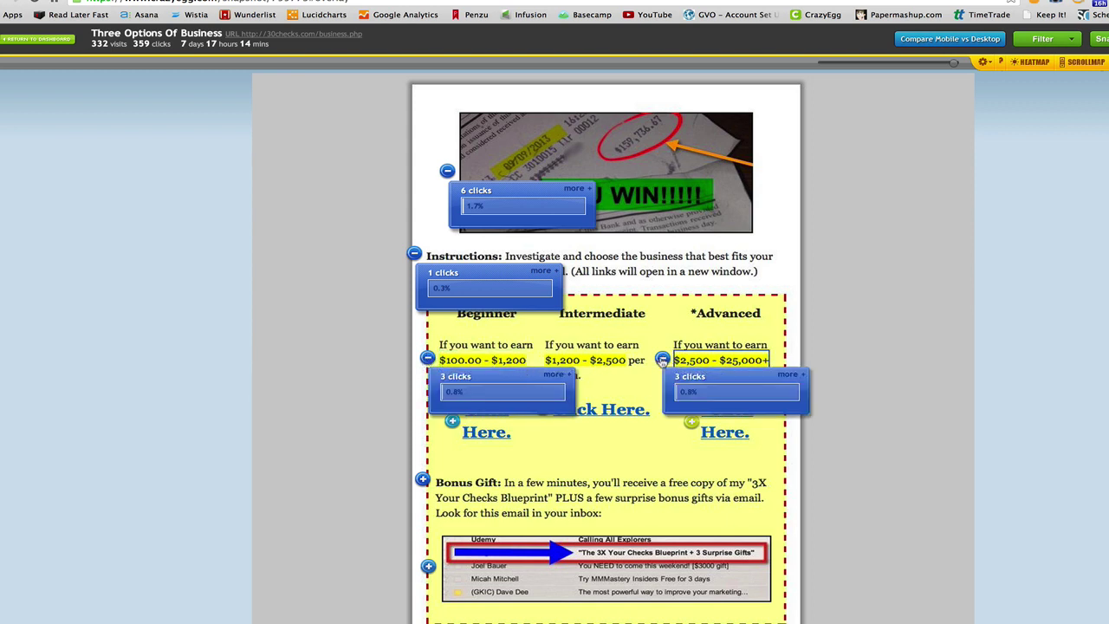
pyautogui.click(662, 359)
pyautogui.click(427, 358)
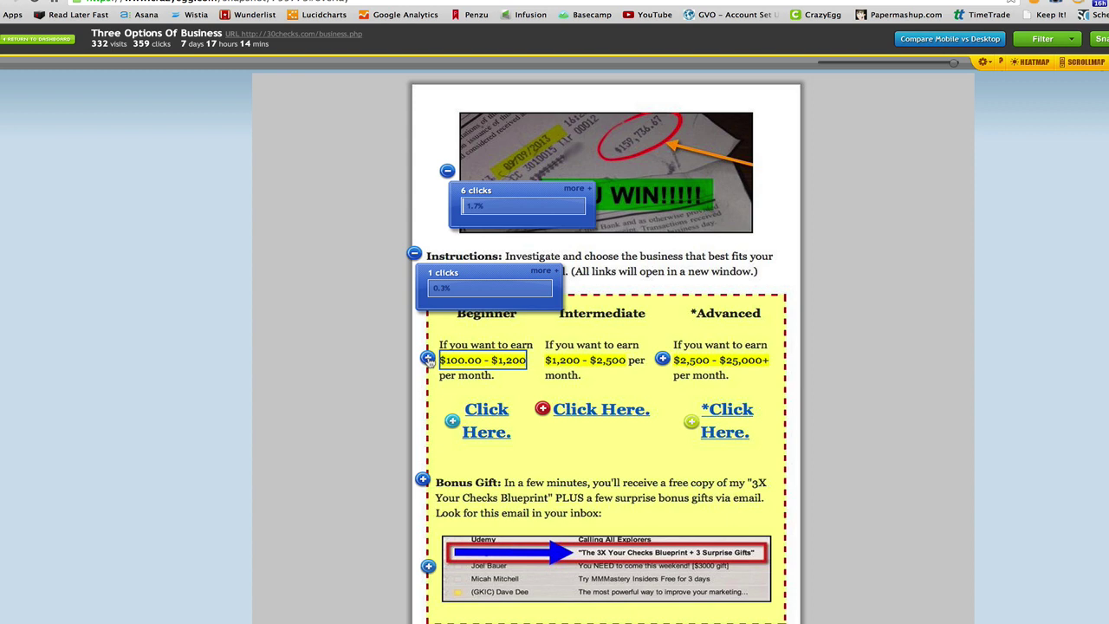
pyautogui.click(415, 253)
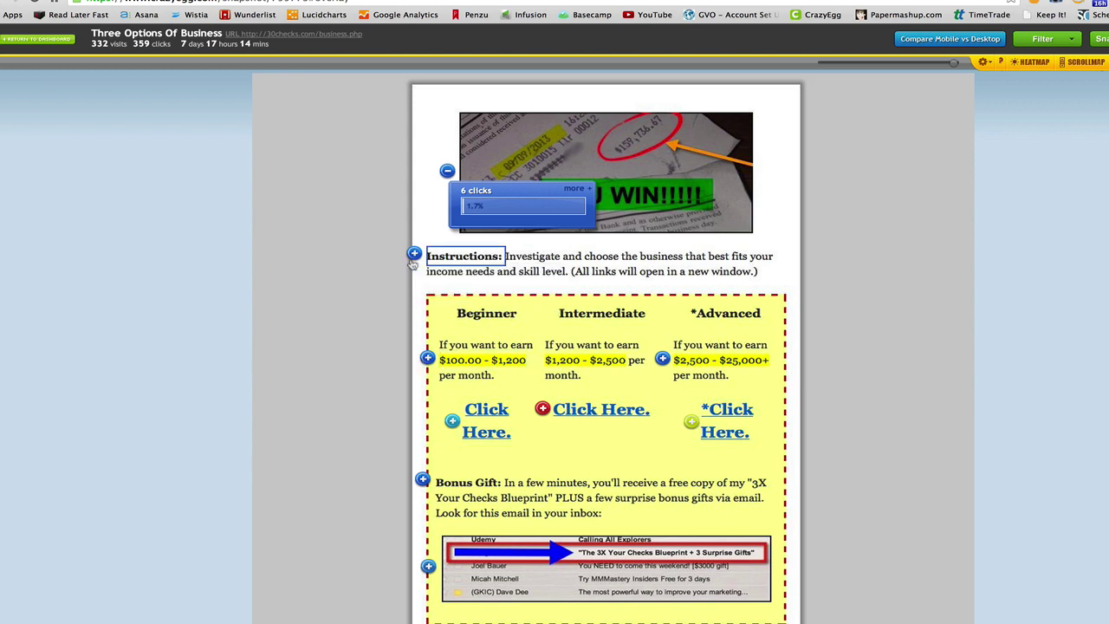
pyautogui.click(446, 171)
# Step: Check the overlay click details of the Bonus Gift label and the inbox screenshot below it, and collapse them
pyautogui.click(421, 479)
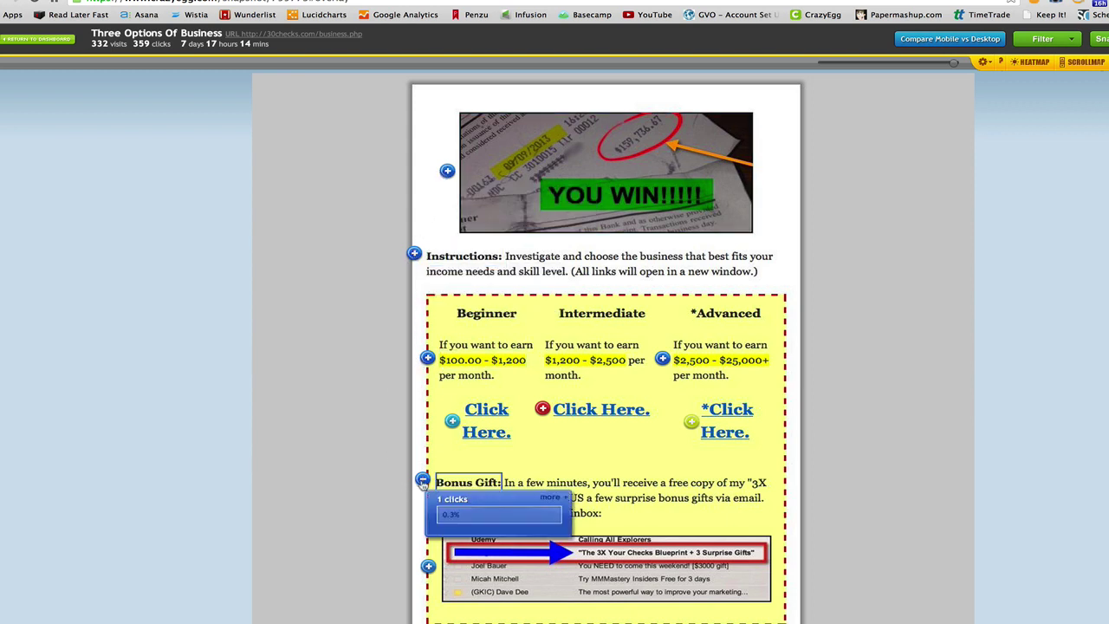
pyautogui.click(422, 479)
pyautogui.click(427, 566)
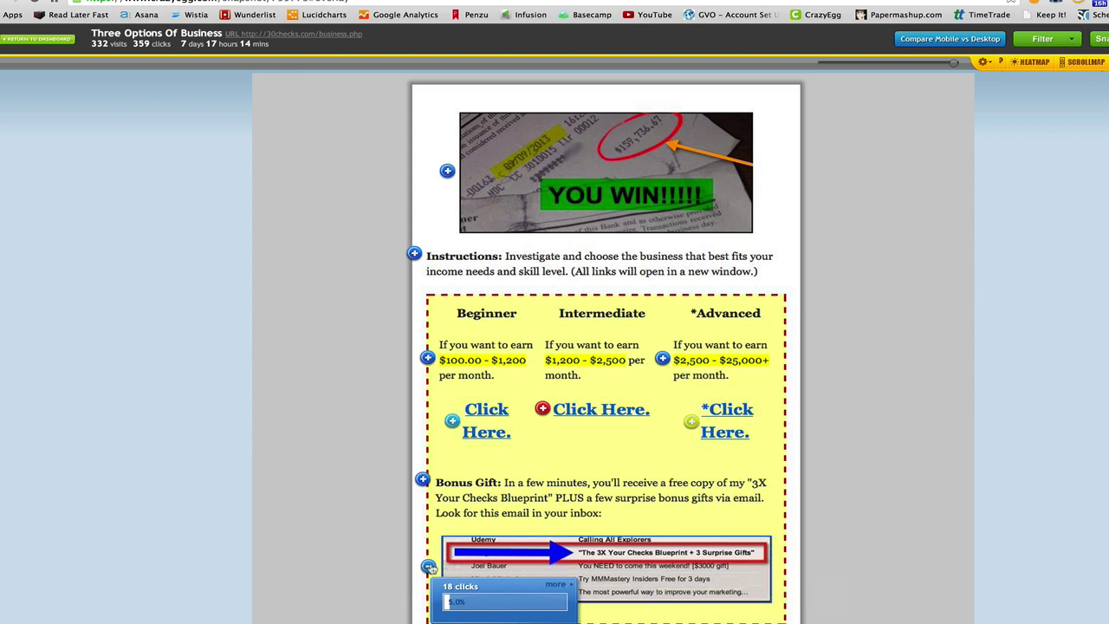
pyautogui.click(428, 567)
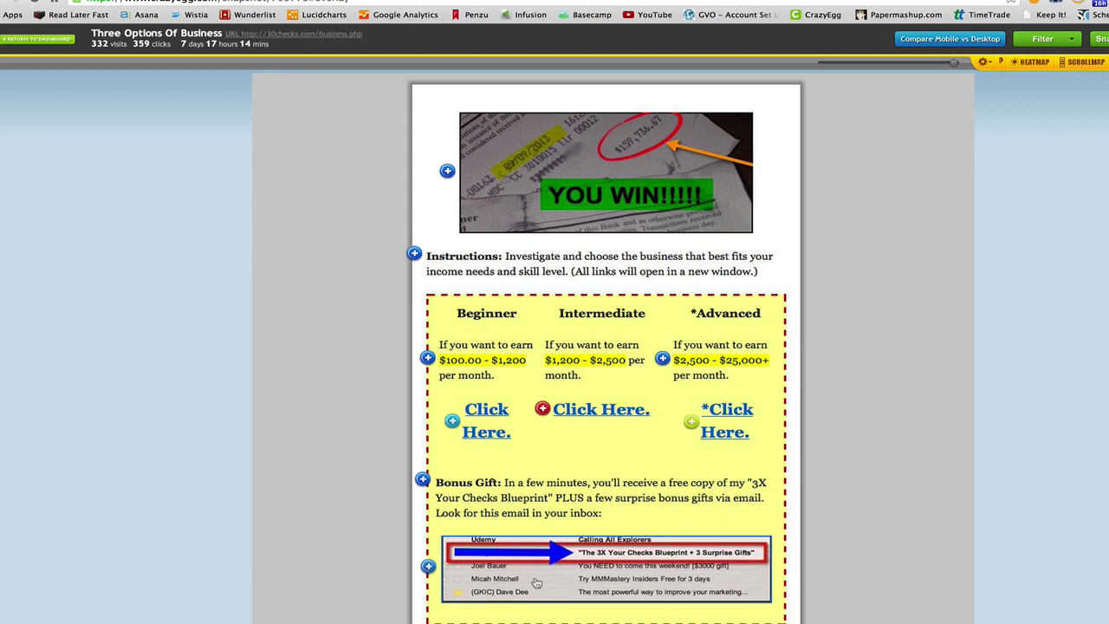
pyautogui.moveTo(537, 583)
# Step: Compare the overlay click details of the Beginner, Intermediate and Advanced "Click Here" links, and collapse them
pyautogui.click(453, 422)
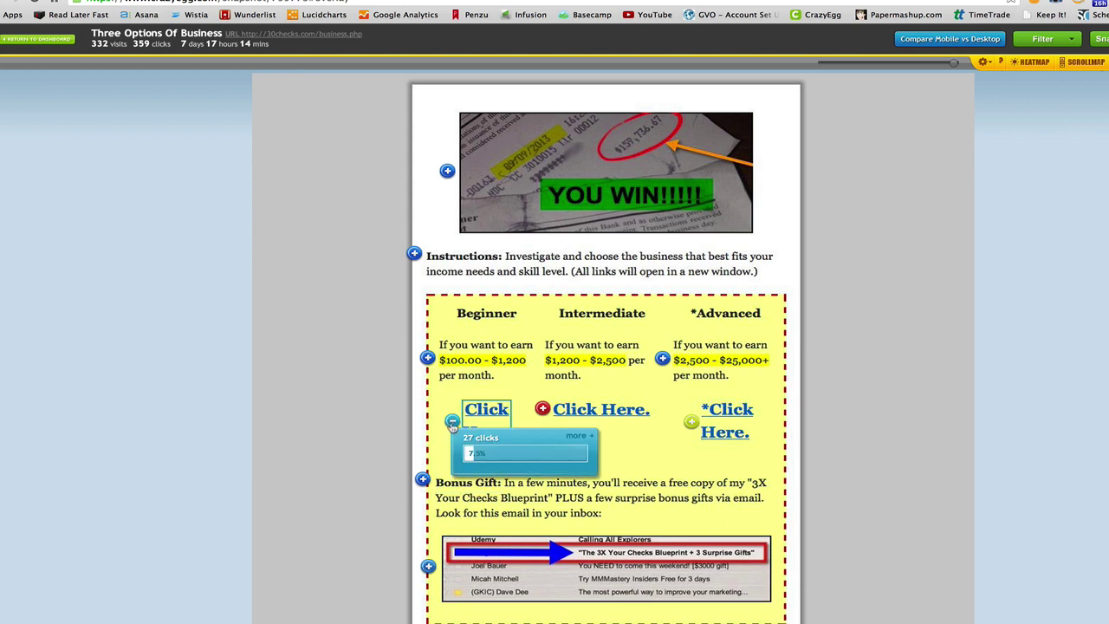
pyautogui.click(543, 408)
pyautogui.click(694, 422)
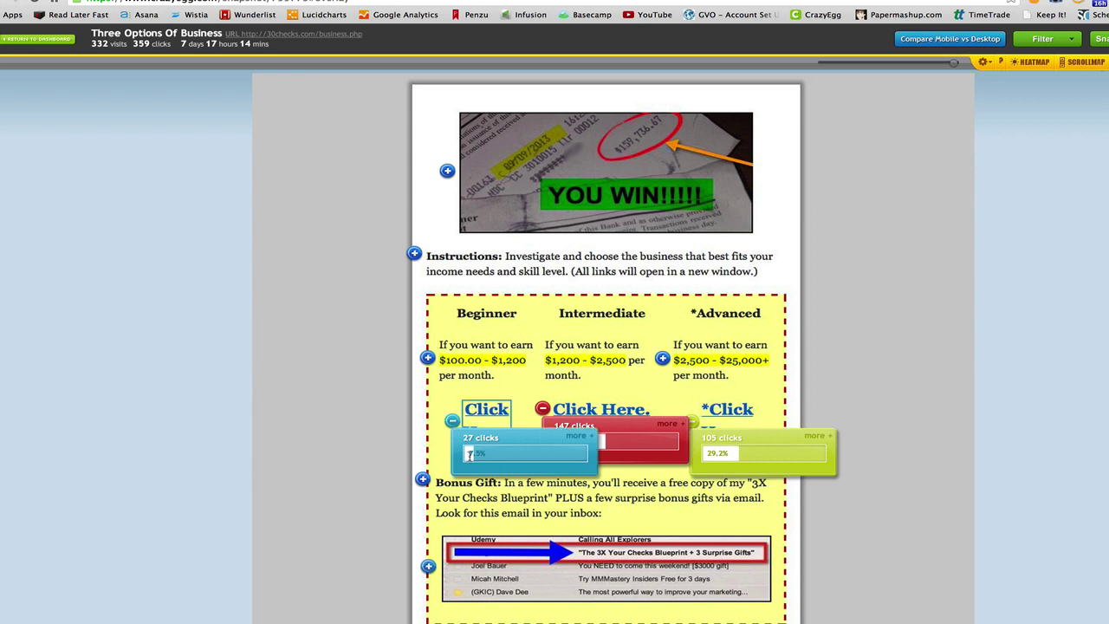
pyautogui.click(451, 420)
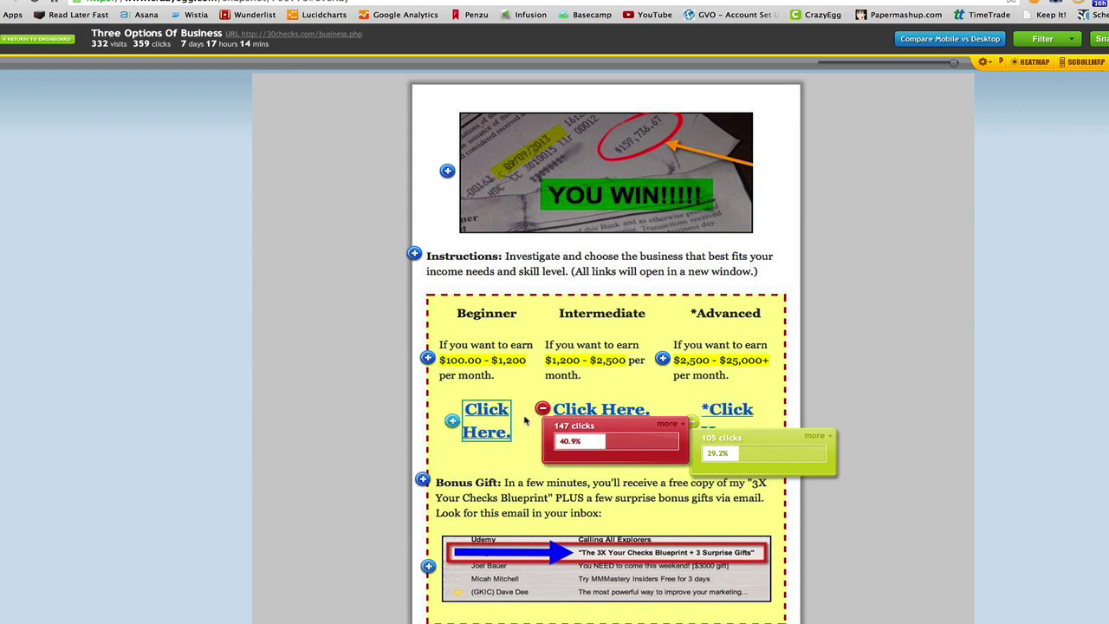
pyautogui.click(542, 410)
pyautogui.click(693, 424)
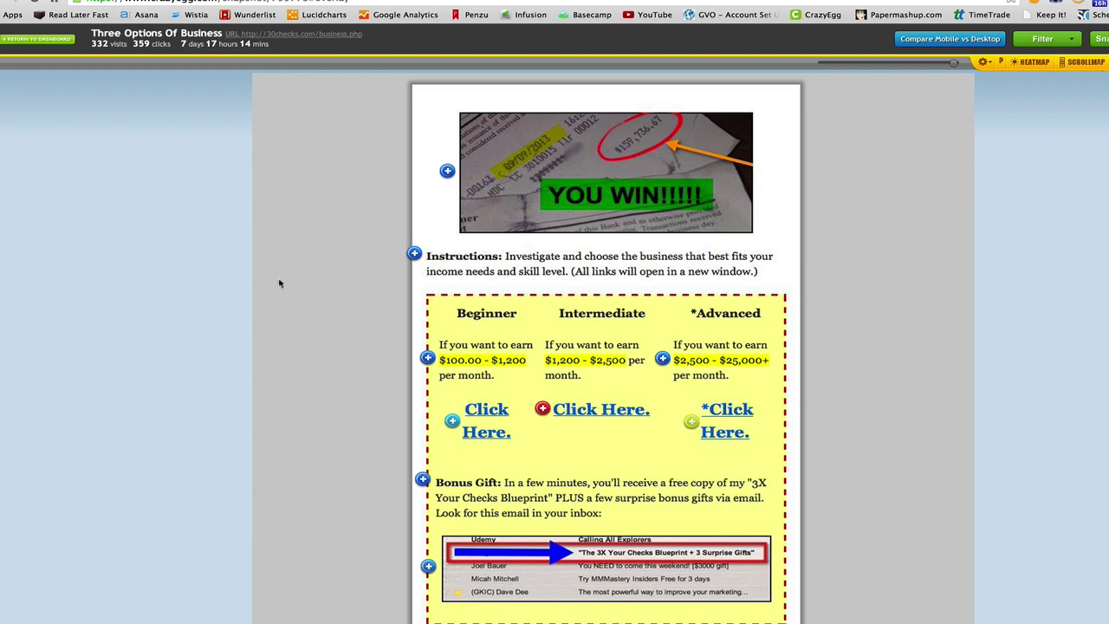
pyautogui.click(37, 40)
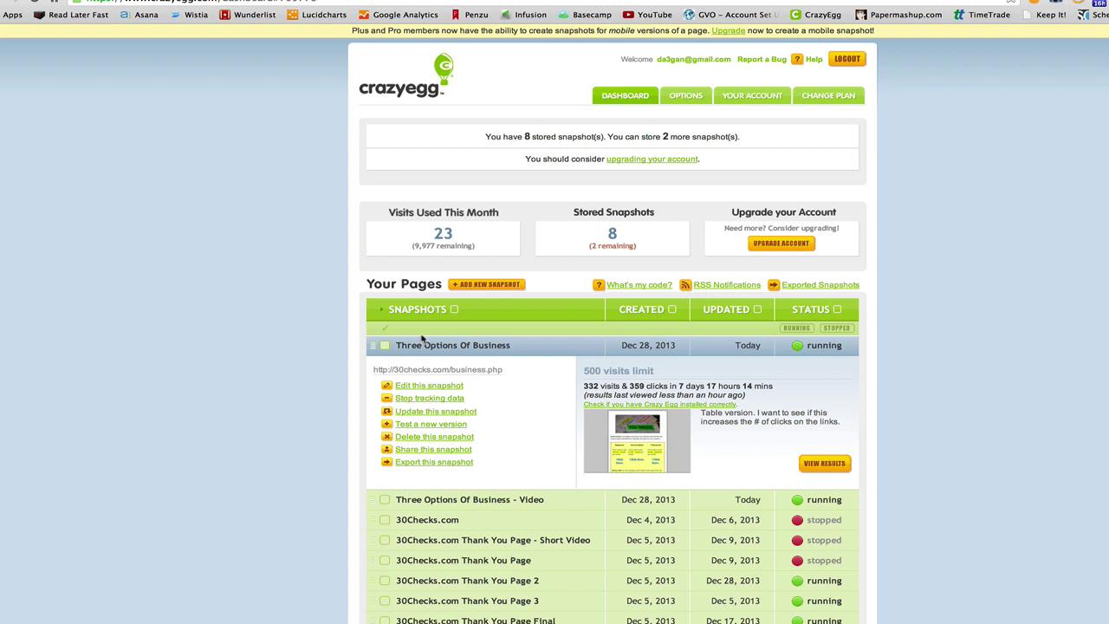
pyautogui.click(491, 286)
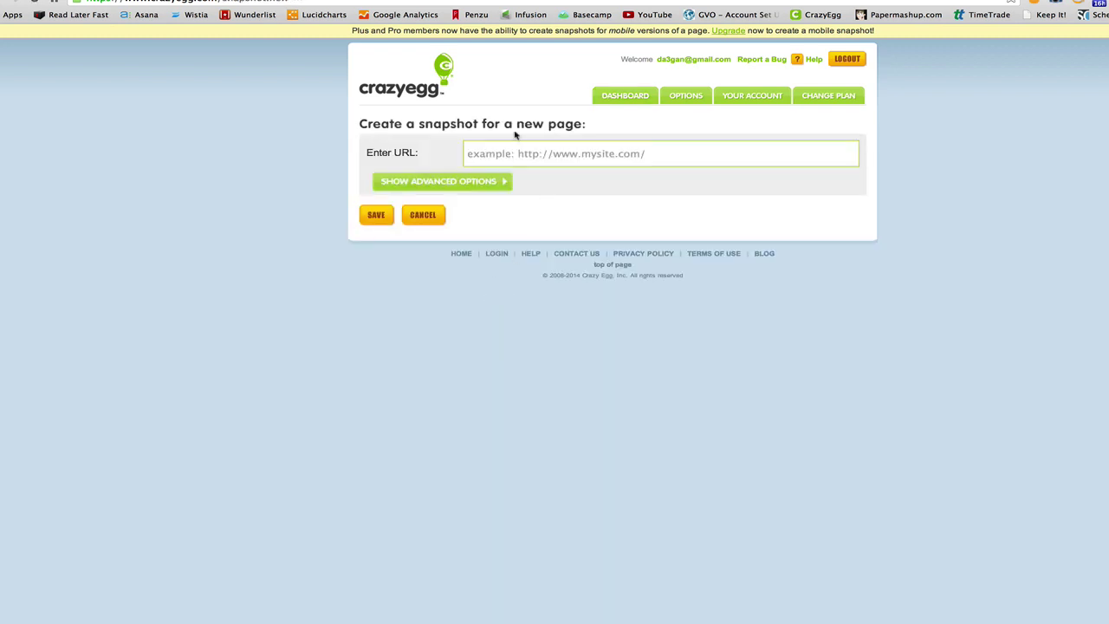
pyautogui.click(514, 153)
pyautogui.write('http')
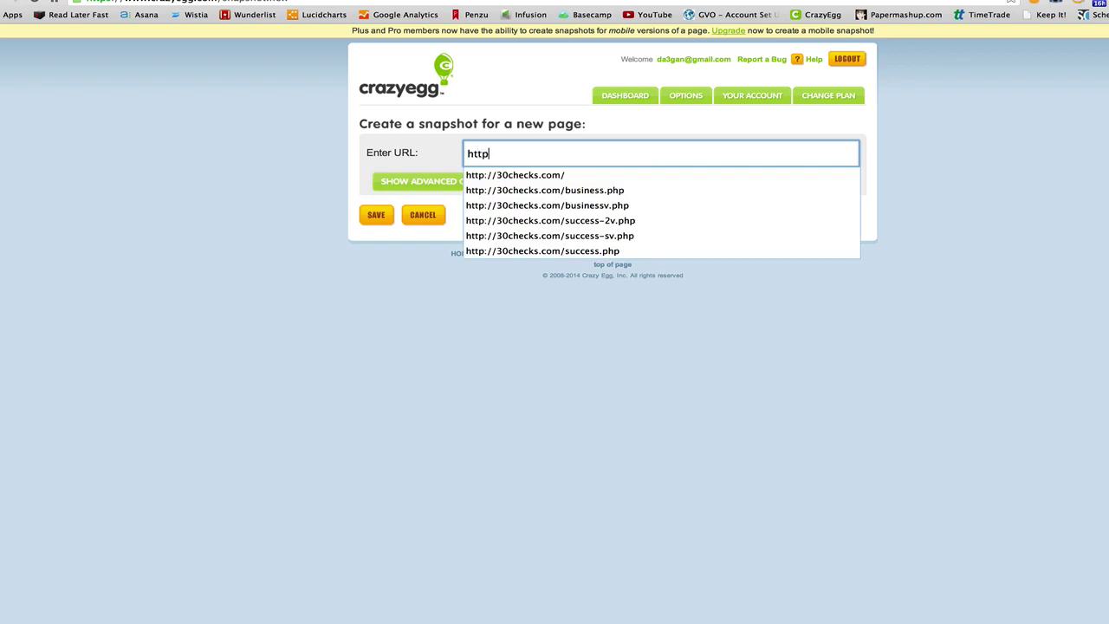
pyautogui.write('://online-income-blueprint.com/oib.php')
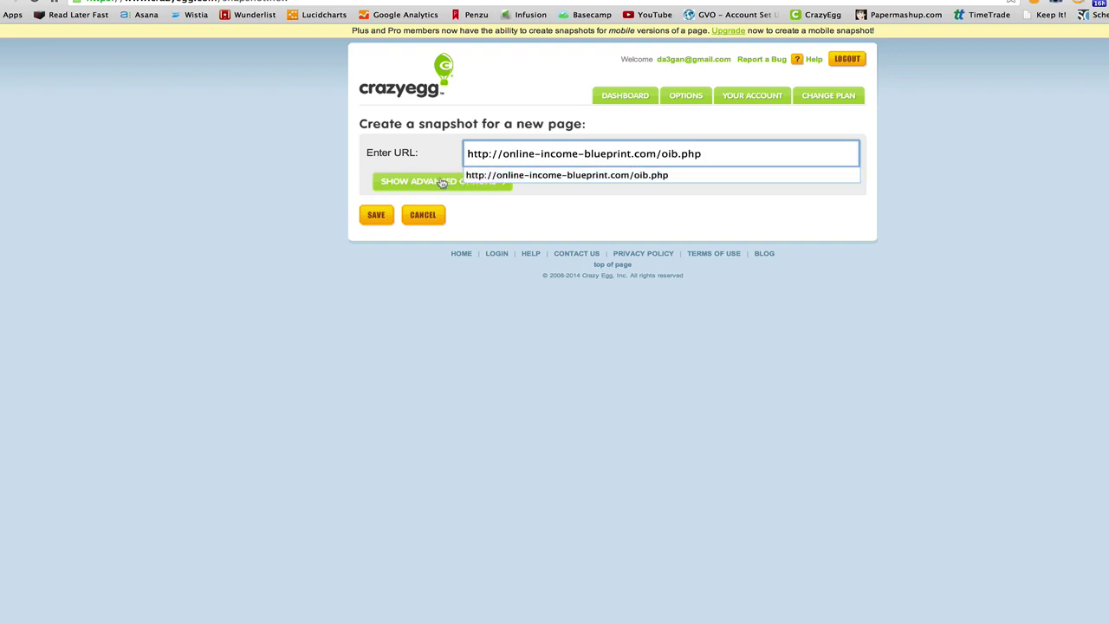
pyautogui.click(468, 177)
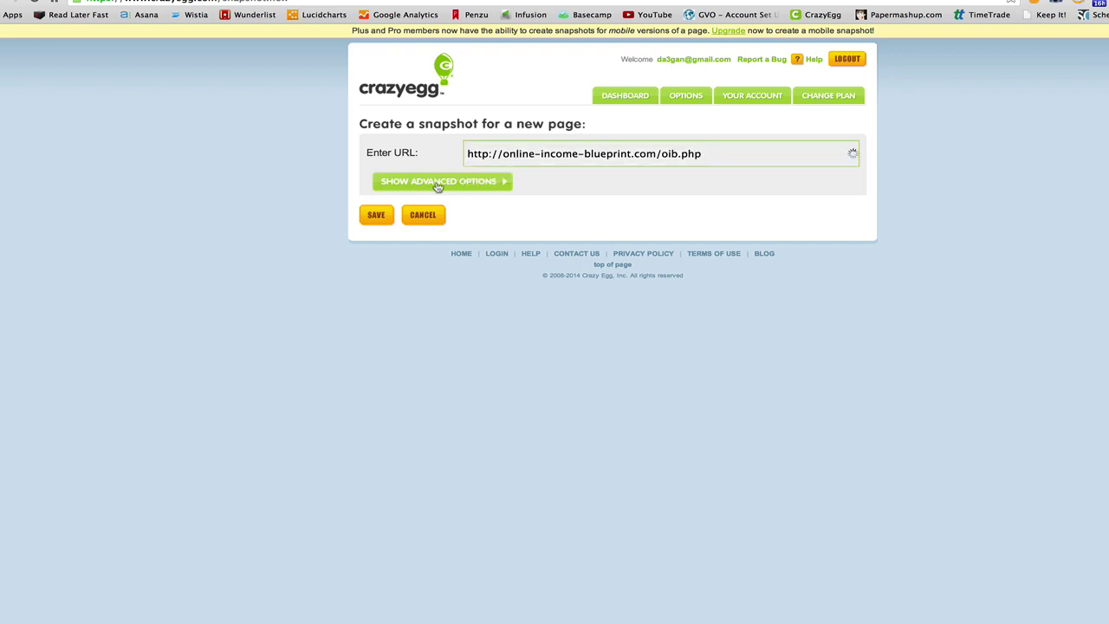
# Step: In the advanced options, name the snapshot "OIB Thank You Page" and describe it as "Want to see clicks and where they're happening."
pyautogui.click(441, 182)
pyautogui.click(536, 212)
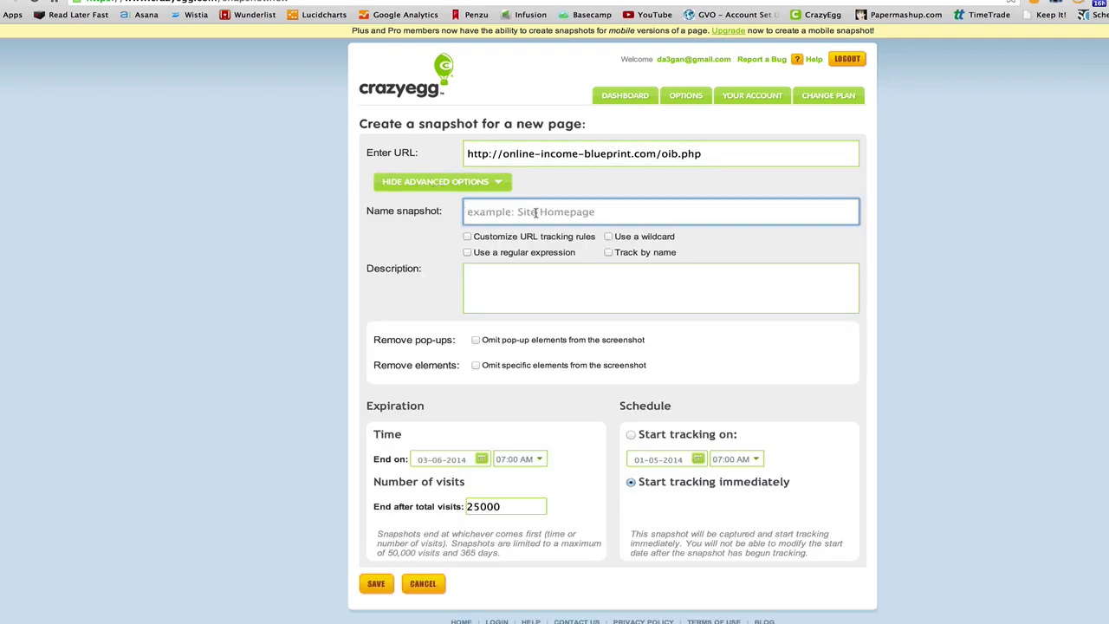
pyautogui.write('OIB Thank')
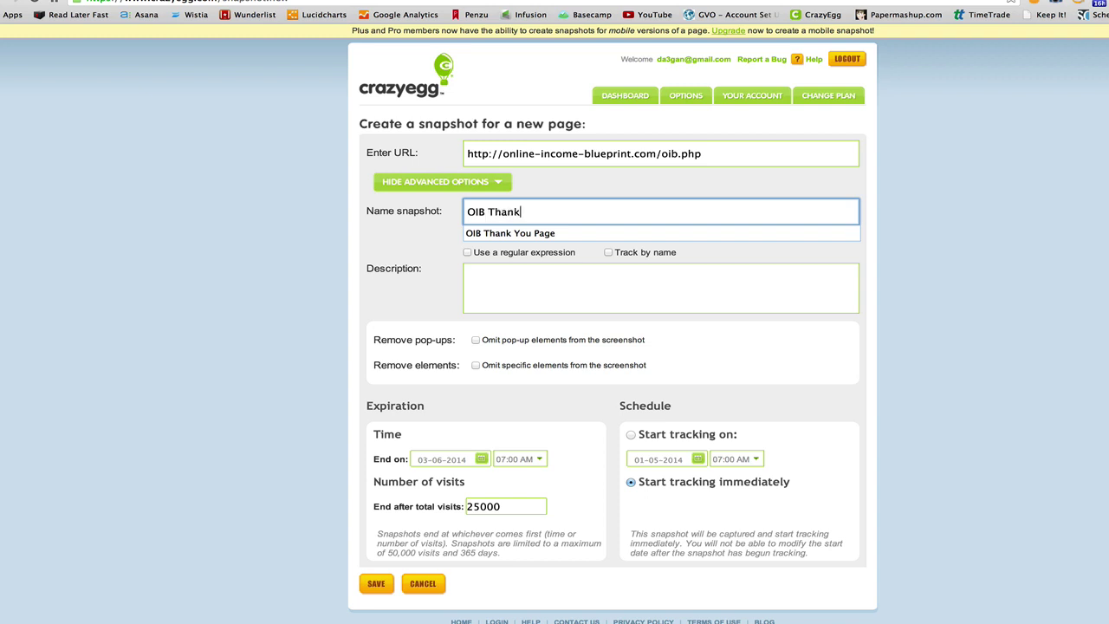
pyautogui.press('Return')
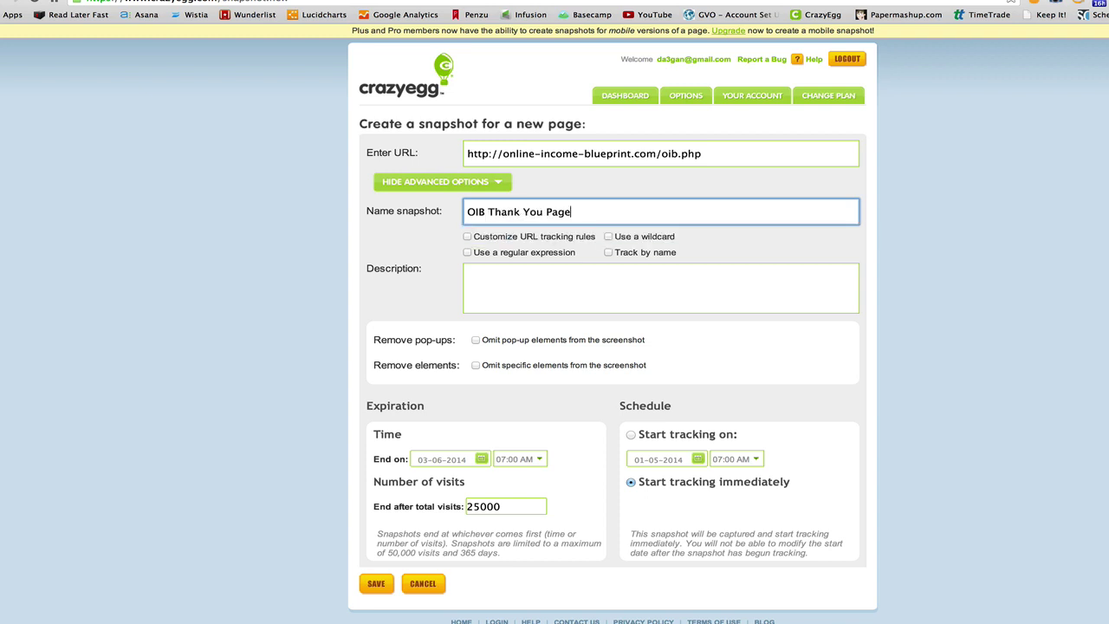
pyautogui.click(589, 301)
pyautogui.write('Want to')
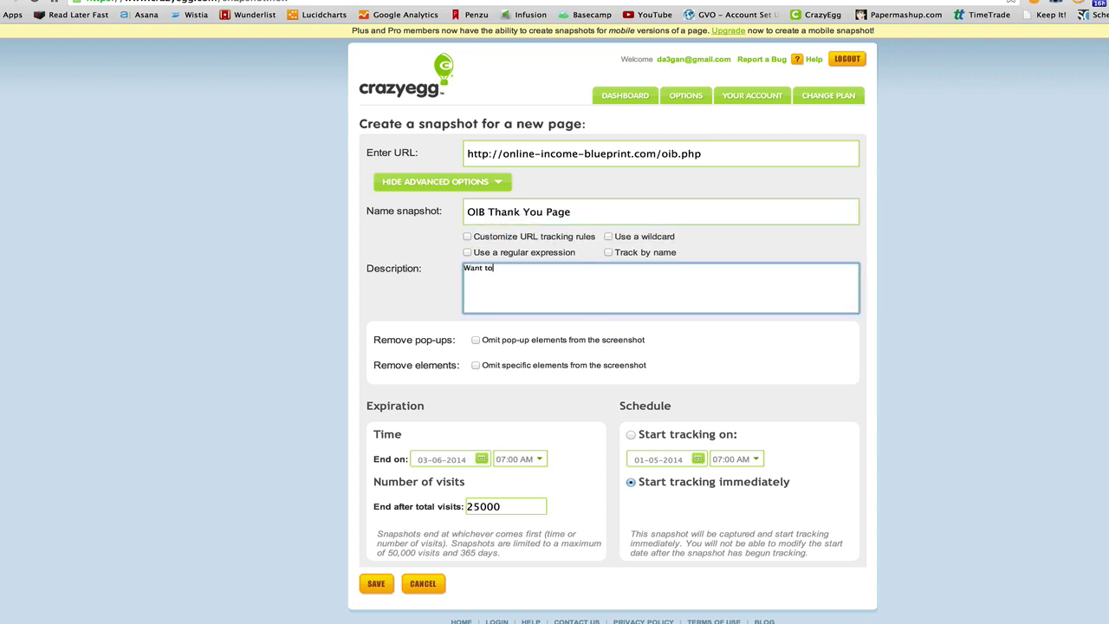
pyautogui.write(" see clicks and where they're happening.")
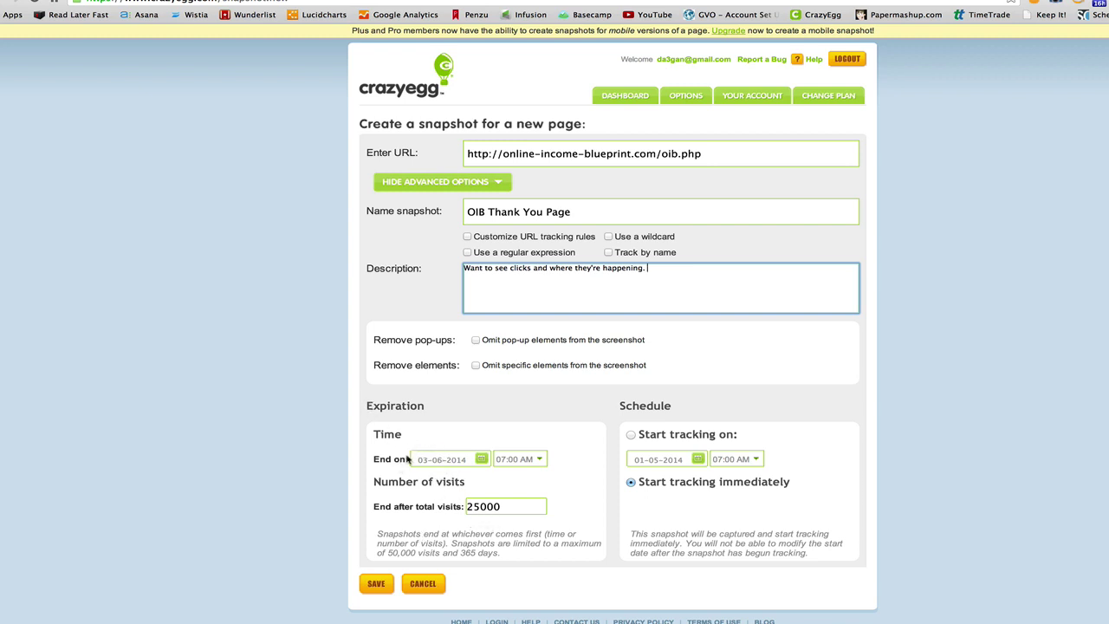
# Step: Change the total-visits limit at which the snapshot expires, and save the new snapshot
pyautogui.click(478, 506)
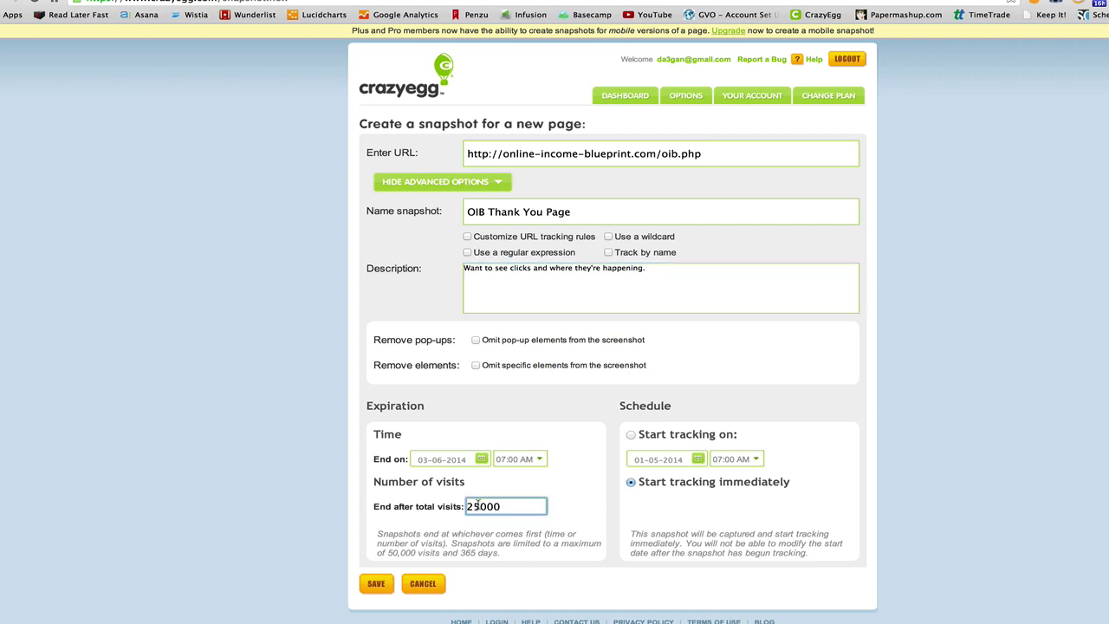
pyautogui.press('BackSpace')
pyautogui.press('BackSpace')
pyautogui.press('Delete')
pyautogui.write('5')
pyautogui.press('BackSpace')
pyautogui.write('10')
pyautogui.click(378, 586)
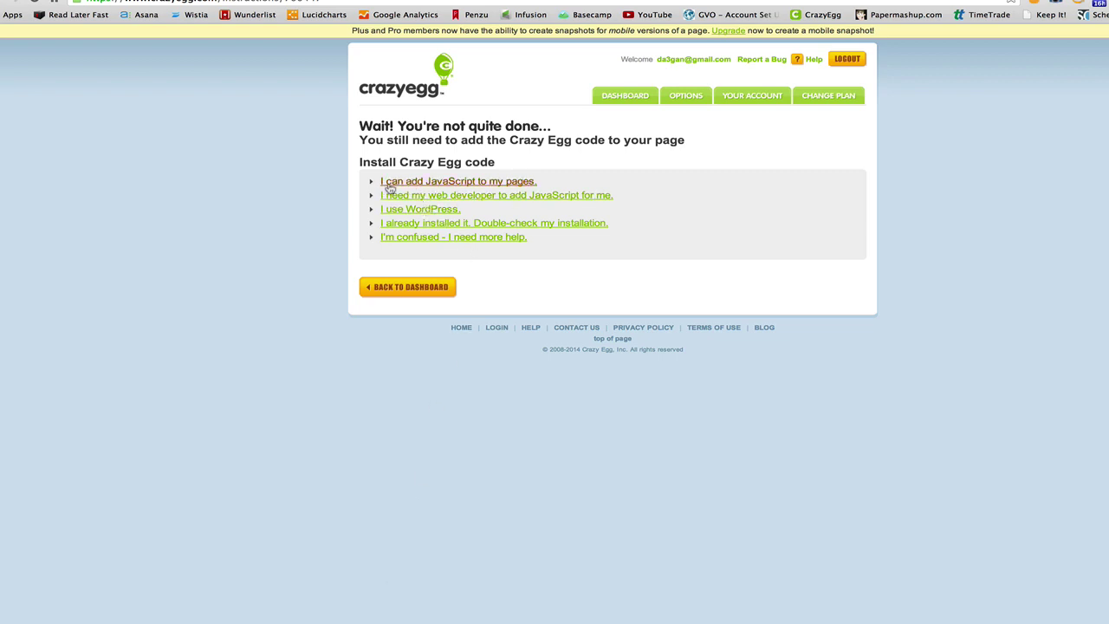
# Step: Show the installation instructions for adding JavaScript to the pages and copy the entire Crazy Egg tracking script
pyautogui.click(443, 183)
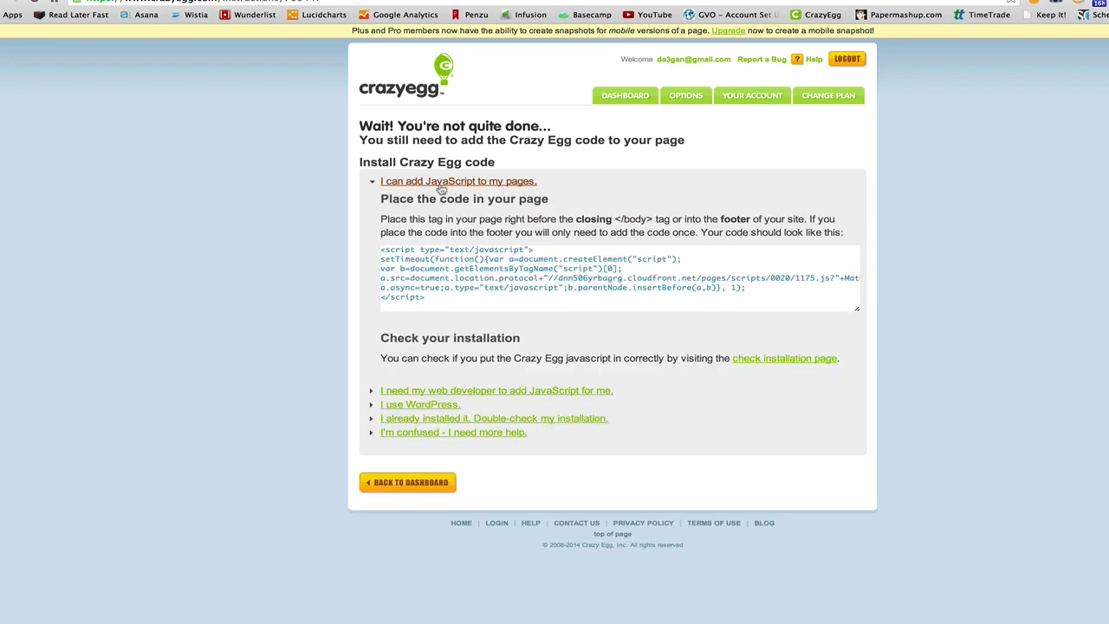
pyautogui.click(437, 290)
pyautogui.press('super+a')
pyautogui.press('super+c')
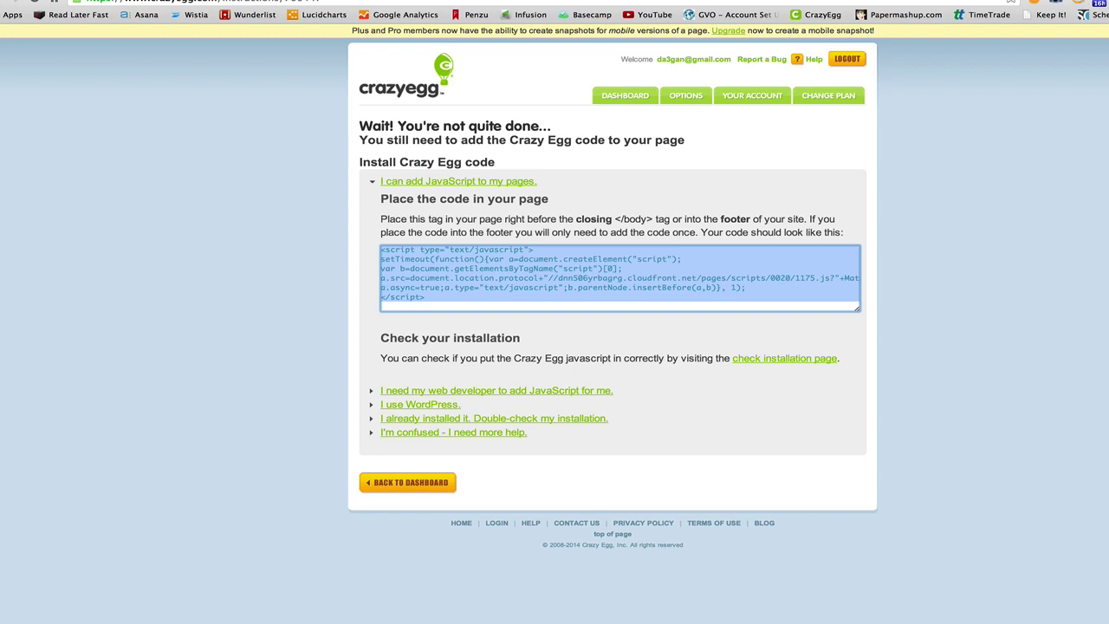
# Step: Switch to Transmit and close the open index.html, saving its changes
pyautogui.press('super+Tab')
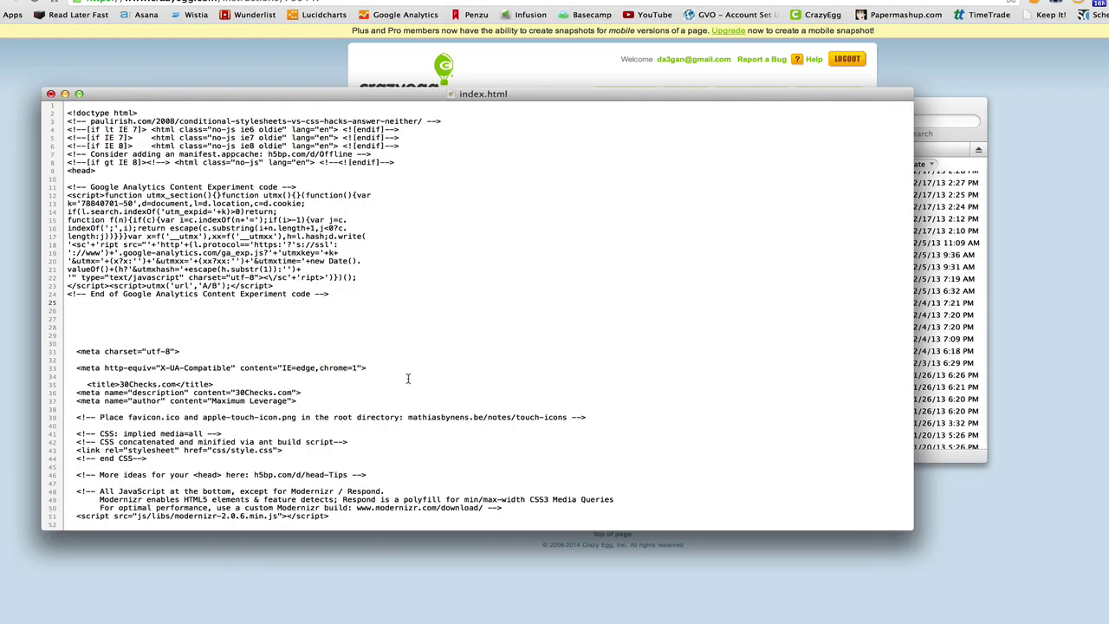
pyautogui.click(51, 96)
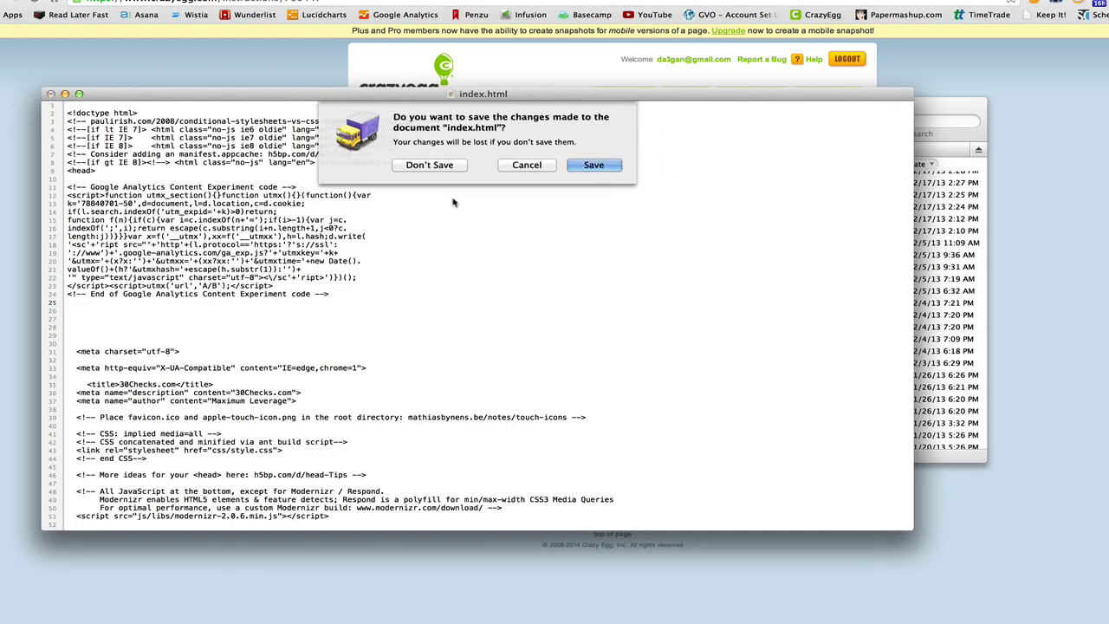
pyautogui.click(592, 165)
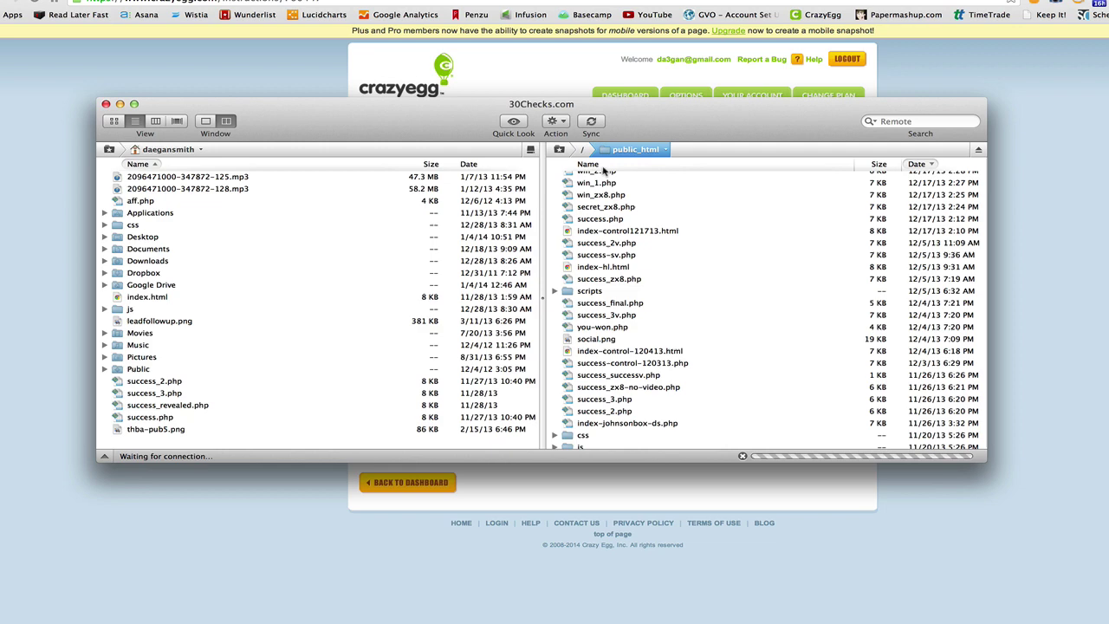
# Step: Disconnect from the 30Checks.com server and connect to the Online-Income-Blueprint.com favorite
pyautogui.click(978, 151)
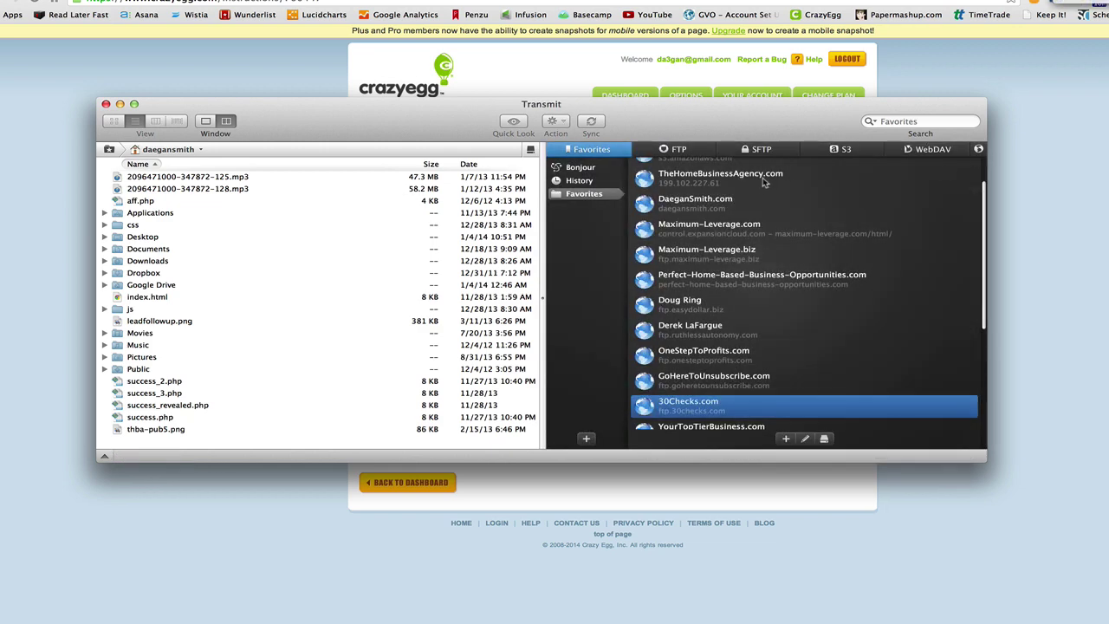
pyautogui.scroll(-3, 712, 323)
pyautogui.scroll(-2, 712, 322)
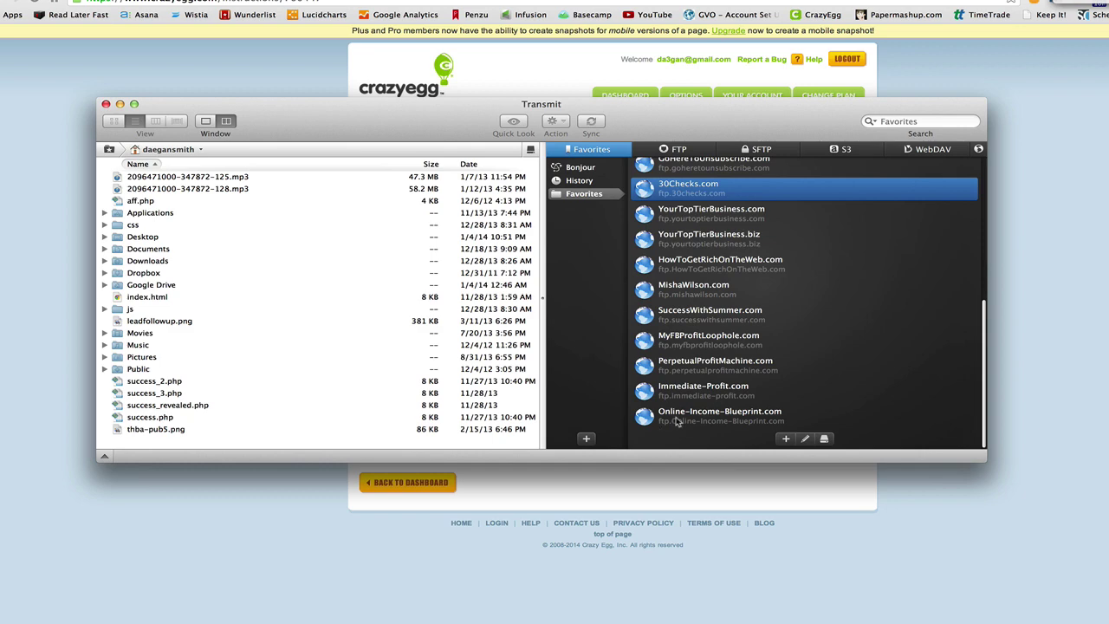
pyautogui.doubleClick(679, 421)
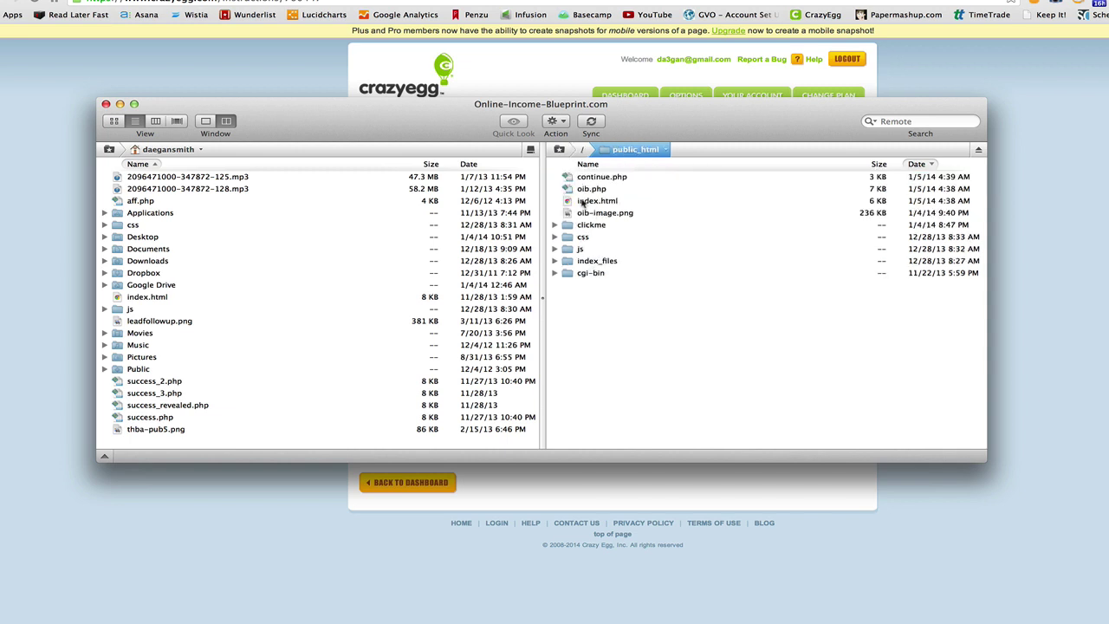
# Step: Open the remote oib.php file in public_html for editing in Transmit
pyautogui.click(578, 193)
pyautogui.rightClick(579, 194)
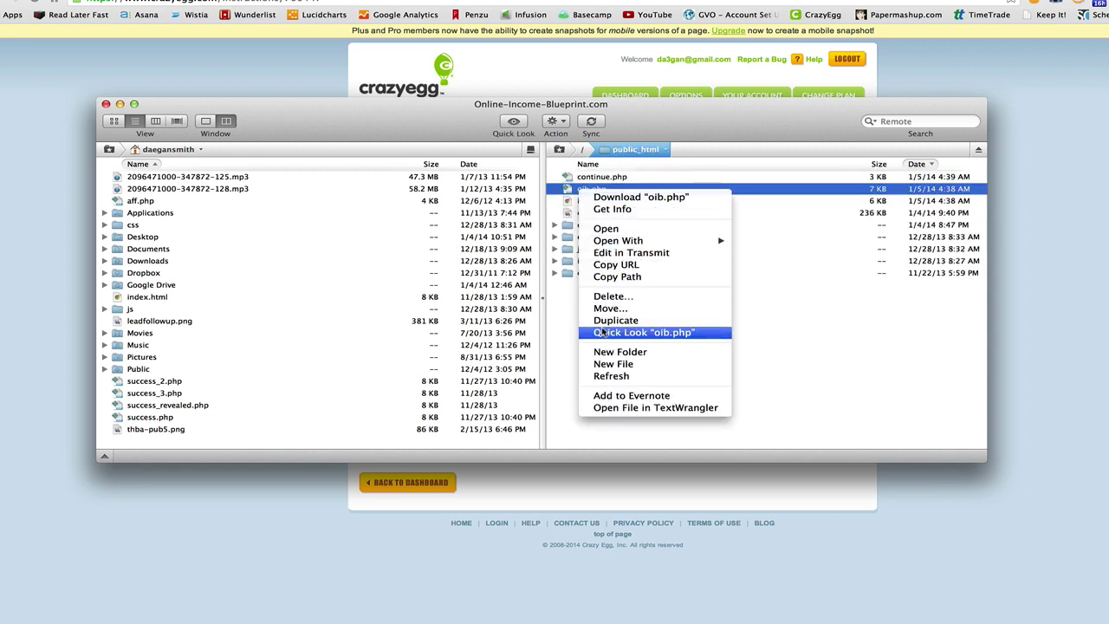
pyautogui.click(611, 252)
# Step: Paste the copied Crazy Egg script just before the closing body tag of oib.php, then save and close the file
pyautogui.scroll(-20, 392, 499)
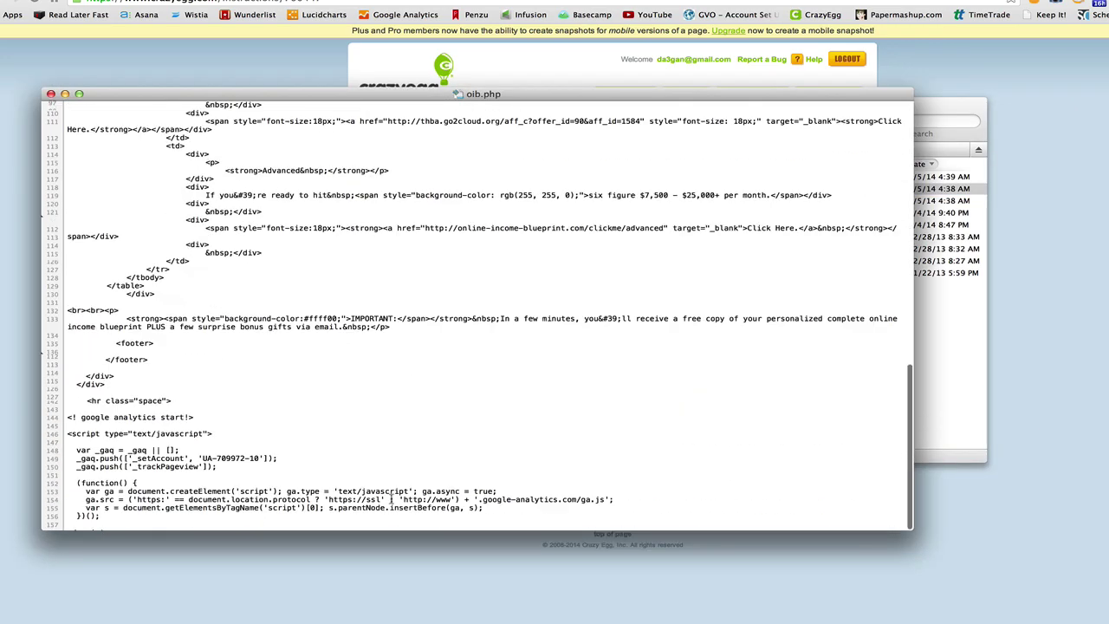
pyautogui.click(96, 517)
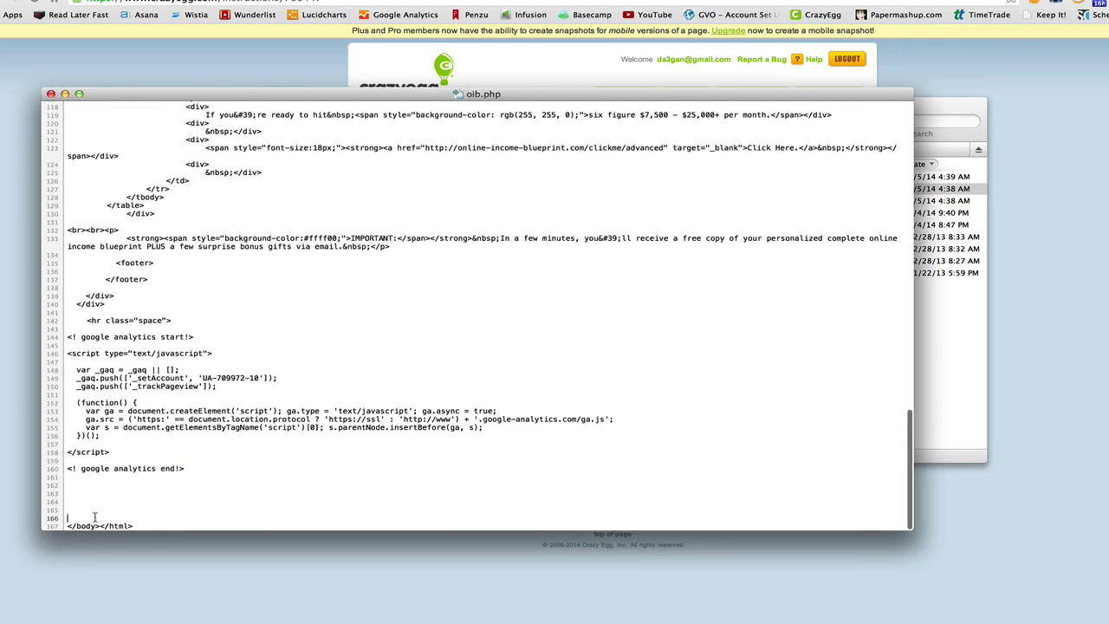
pyautogui.click(89, 509)
pyautogui.press('BackSpace')
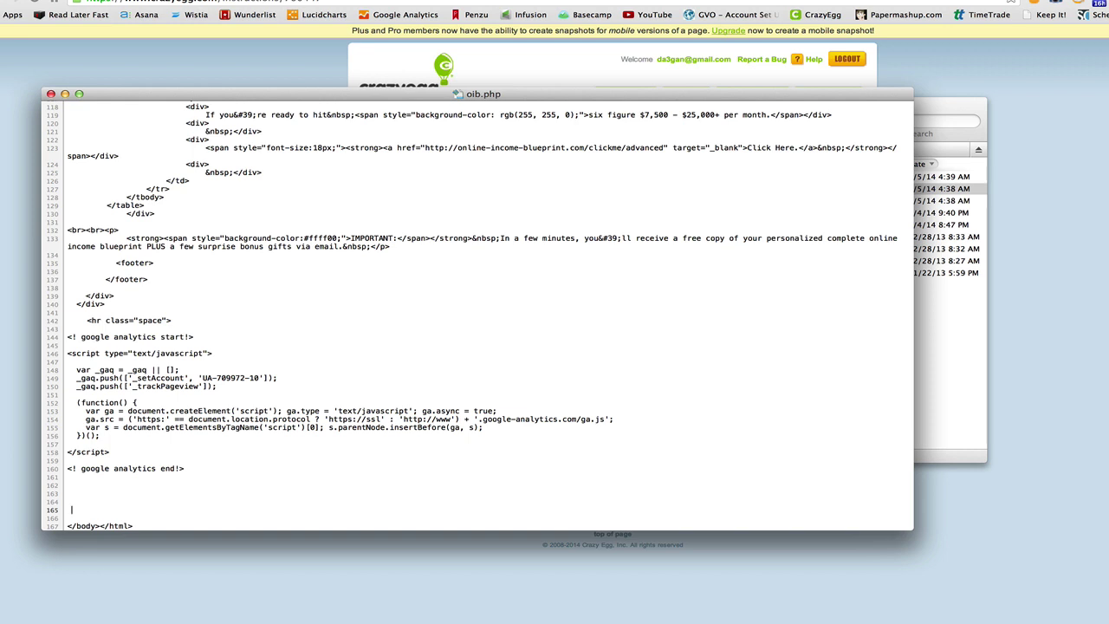
pyautogui.press('super+v')
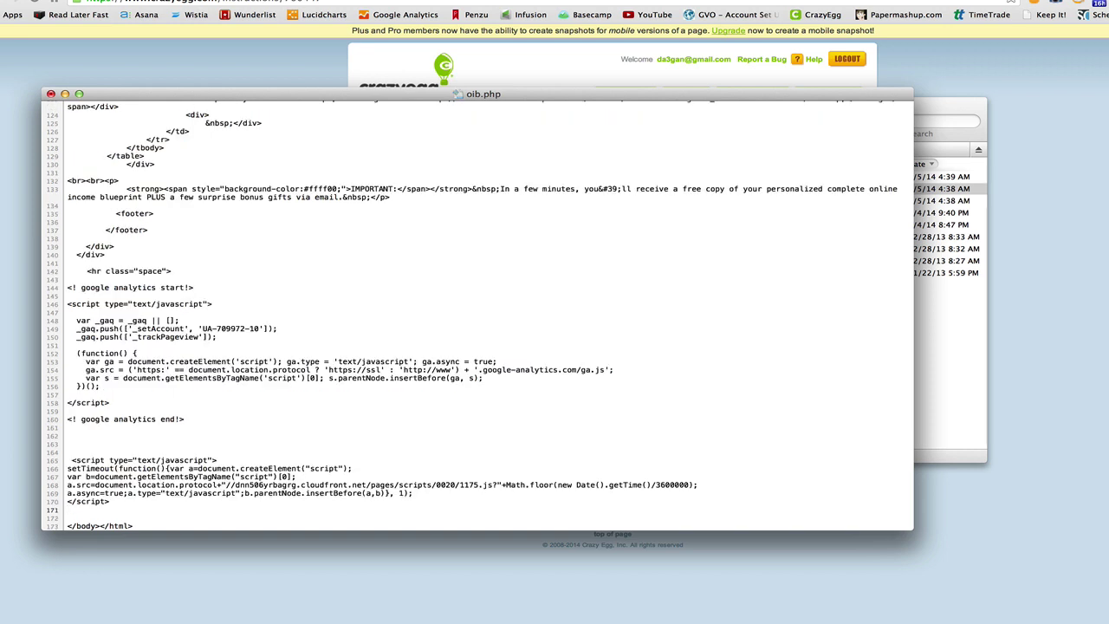
pyautogui.press('super+s')
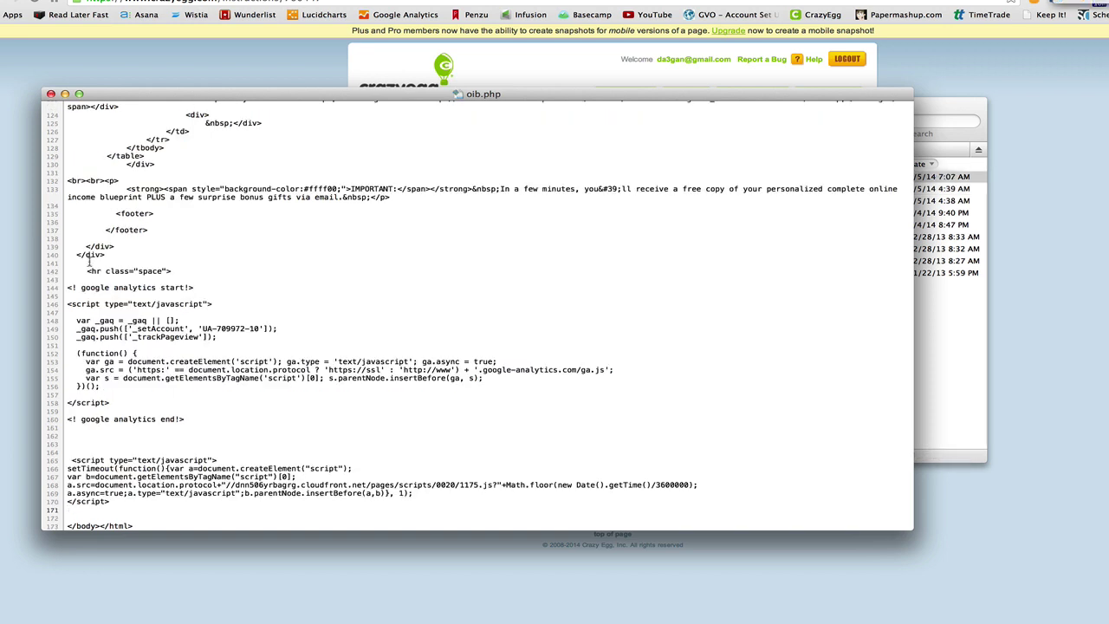
pyautogui.click(50, 95)
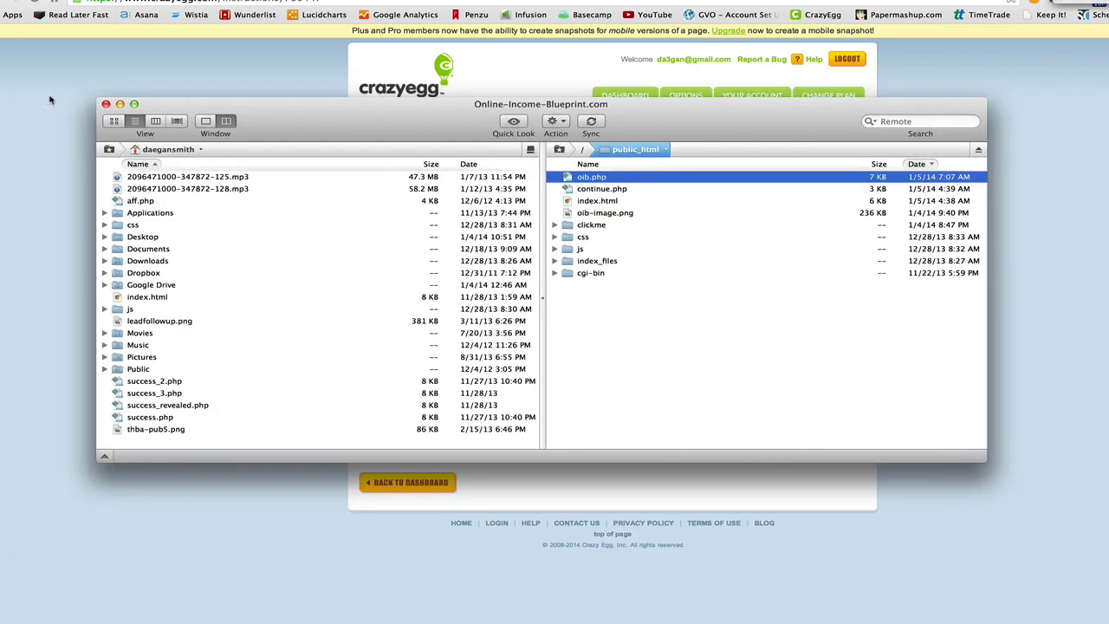
# Step: Return to the Crazy Egg instructions in the browser and run the installation check for the OIB Thank You Page snapshot
pyautogui.click(201, 92)
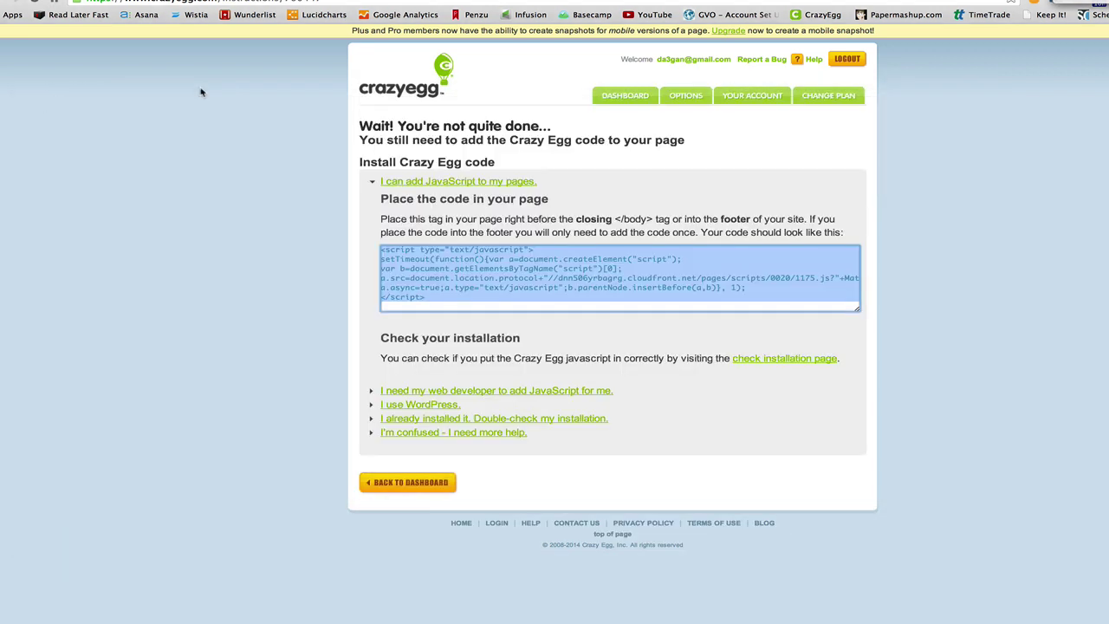
pyautogui.click(779, 360)
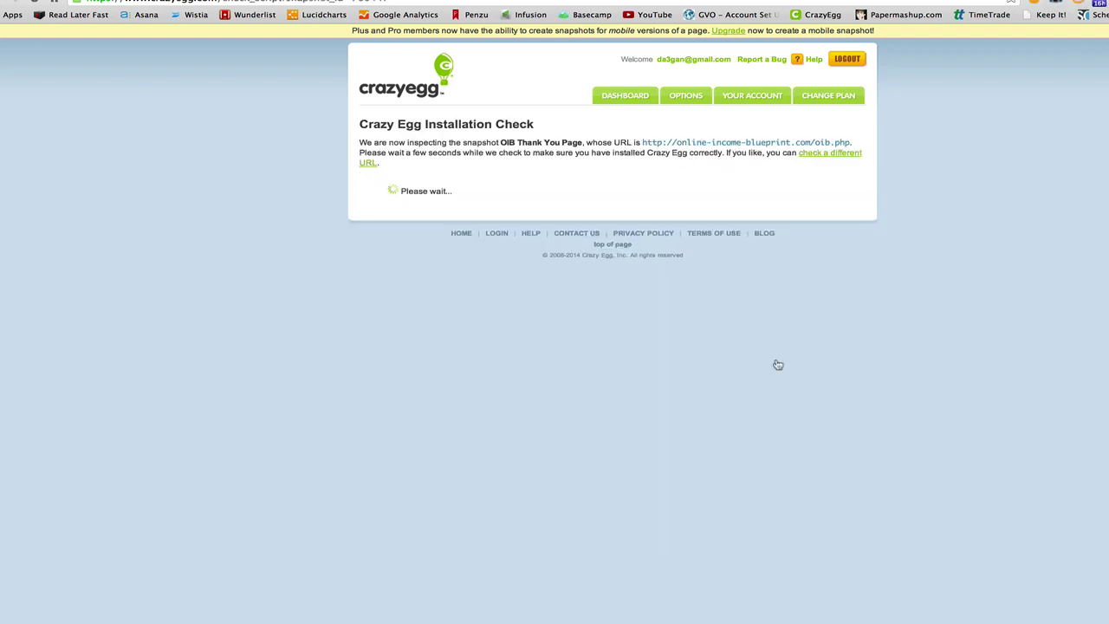